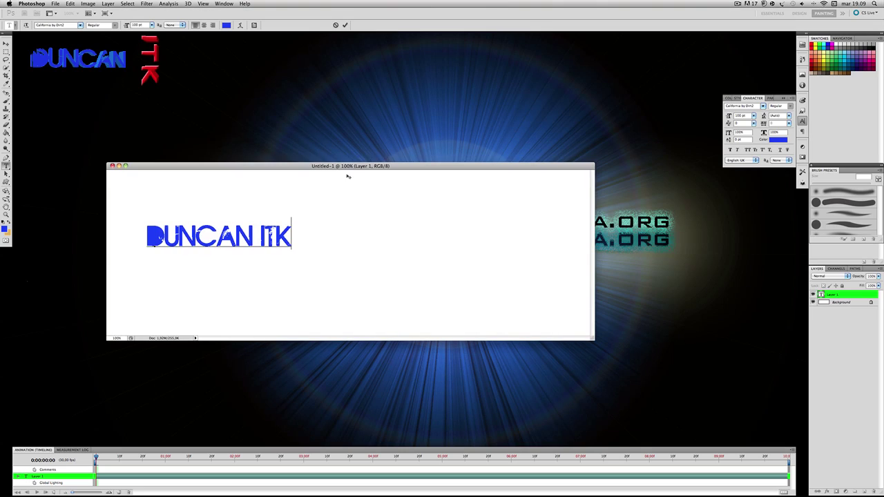
Replace DUNCAN ITK with the caption 'COME CREARE UN LOGO 3D / USERO IL FONT', then clear it.
{"action": "left_click_drag", "start_coordinate": [361, 167], "coordinate": [473, 164]}
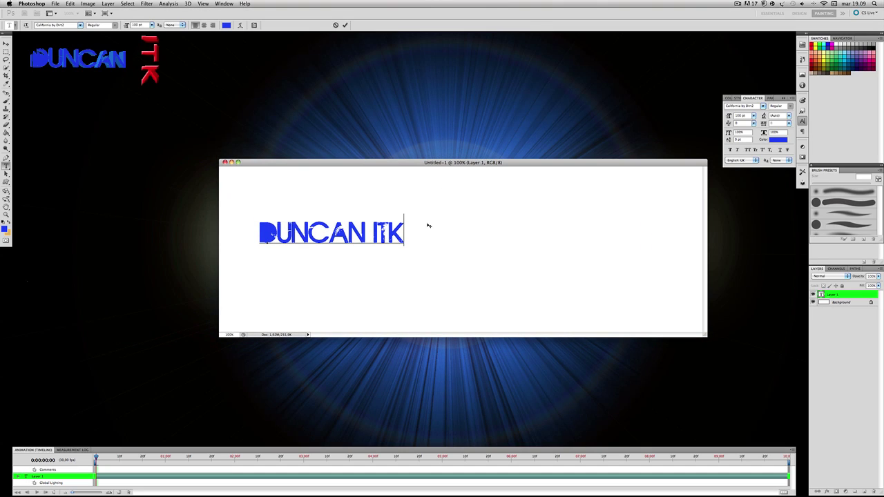
{"action": "left_click_drag", "start_coordinate": [404, 234], "coordinate": [262, 247]}
{"action": "type", "text": "CO"}
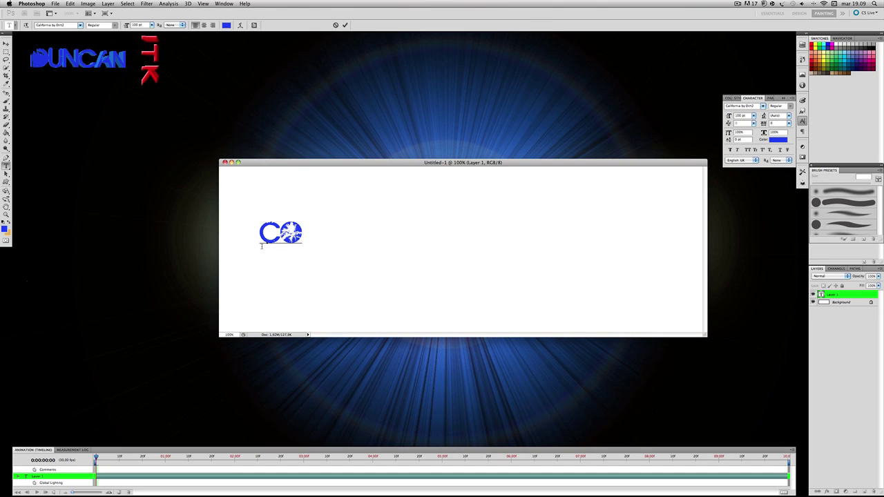
{"action": "type", "text": "ME CREARE U"}
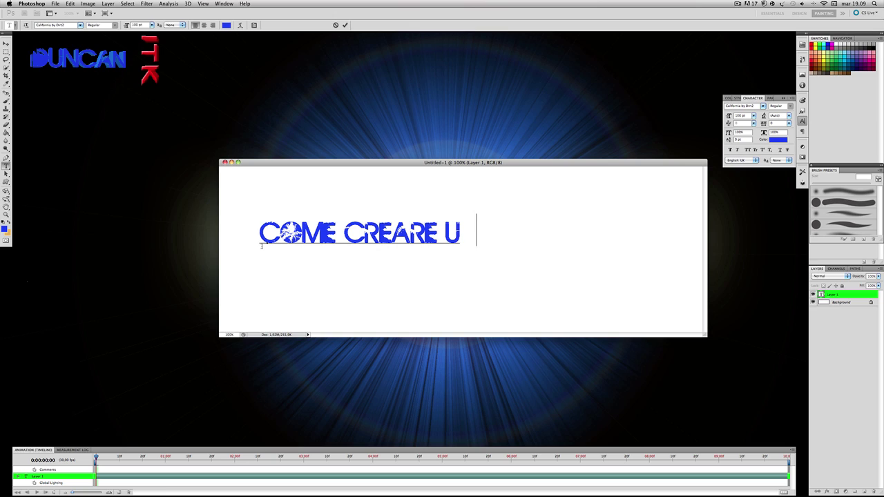
{"action": "type", "text": "N LOGO 3"}
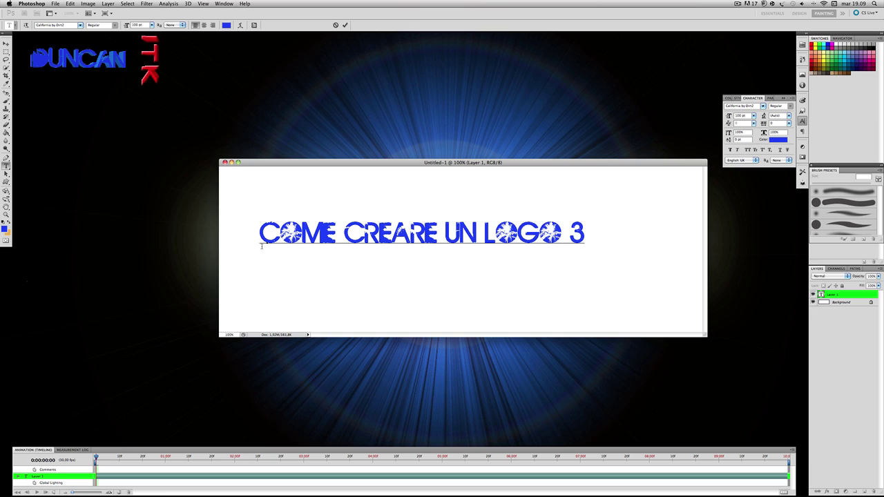
{"action": "type", "text": "D!"}
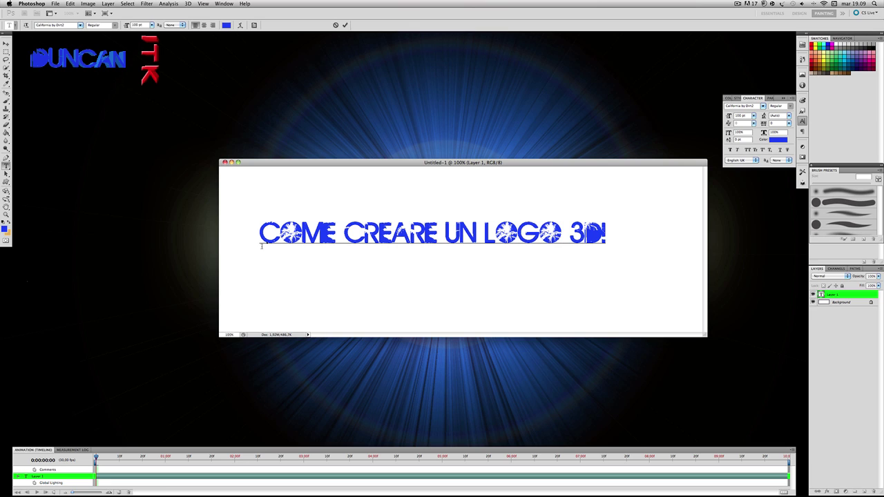
{"action": "key", "text": "Return"}
{"action": "type", "text": "USERO "}
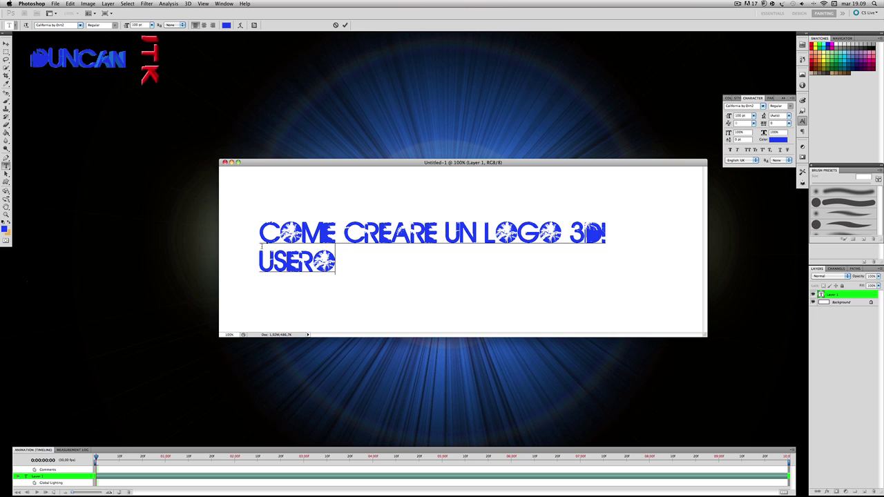
{"action": "type", "text": "IL FON"}
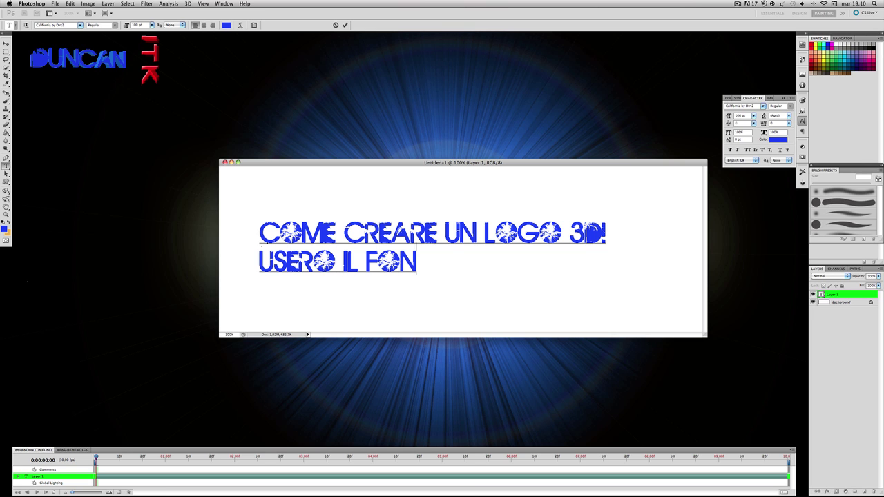
{"action": "type", "text": "T"}
{"action": "key", "text": "ctrl+a"}
{"action": "key", "text": "BackSpace"}
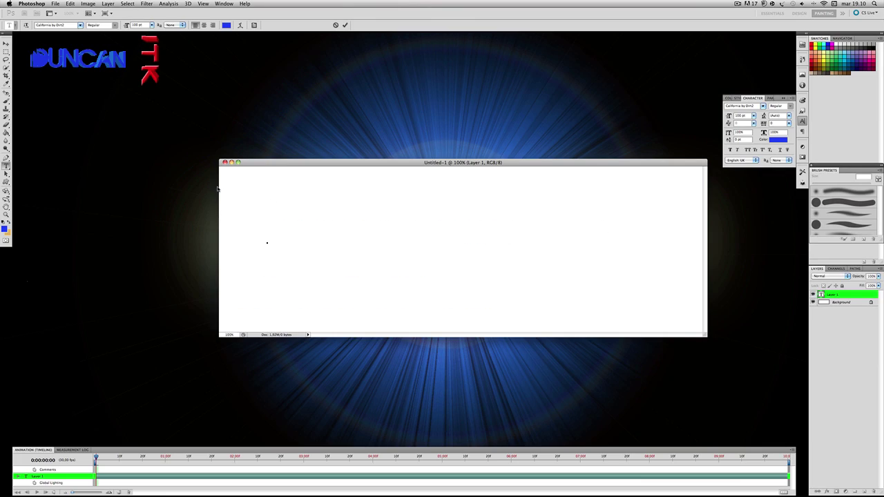
Type the trial lines 'INSERITE IL NOME' and 'IN QUESTO CASO', then clear them.
{"action": "type", "text": "INSERITE I "}
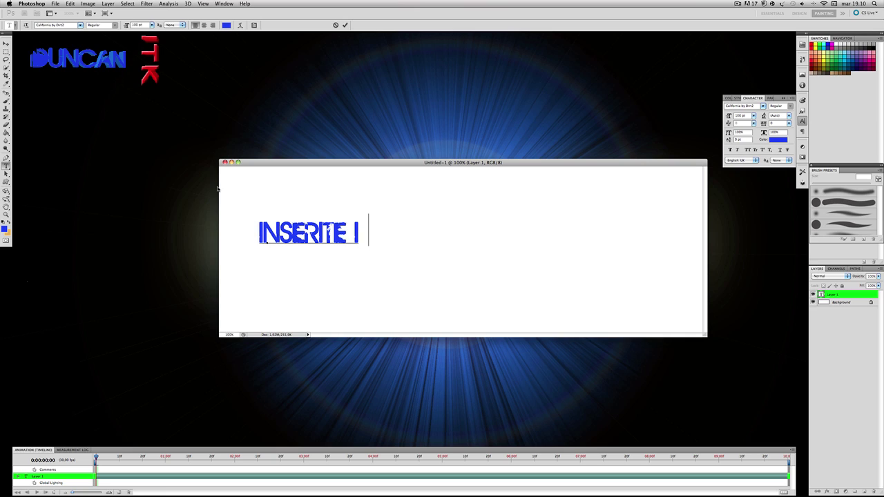
{"action": "type", "text": "L NOME"}
{"action": "key", "text": "BackSpace"}
{"action": "key", "text": "BackSpace"}
{"action": "key", "text": "BackSpace"}
{"action": "key", "text": "BackSpace"}
{"action": "key", "text": "BackSpace"}
{"action": "key", "text": "BackSpace"}
{"action": "key", "text": "BackSpace"}
{"action": "key", "text": "BackSpace"}
{"action": "key", "text": "BackSpace"}
{"action": "key", "text": "BackSpace"}
{"action": "key", "text": "BackSpace"}
{"action": "key", "text": "BackSpace"}
{"action": "key", "text": "BackSpace"}
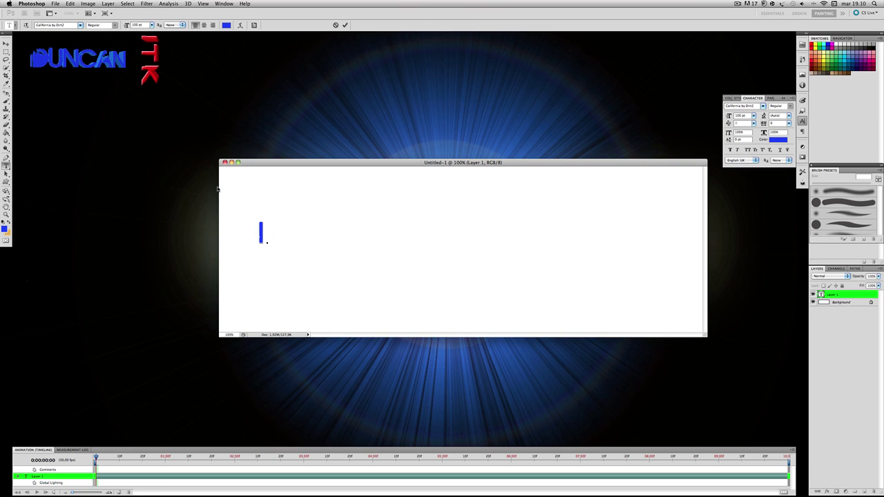
{"action": "type", "text": "N QUEST"}
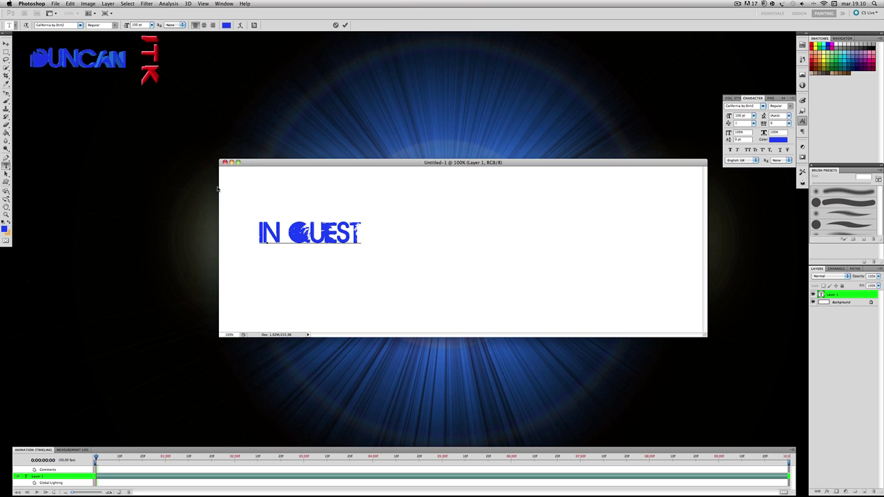
{"action": "type", "text": "O CASO."}
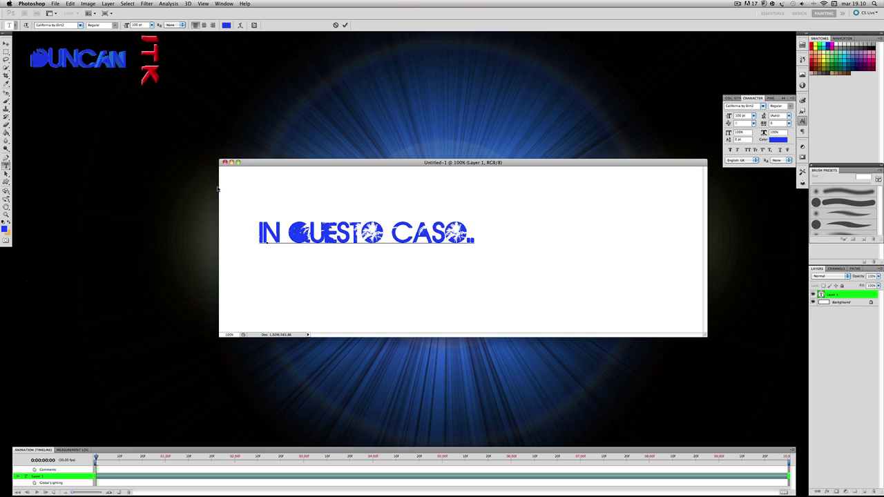
{"action": "key", "text": "ctrl+a"}
{"action": "key", "text": "BackSpace"}
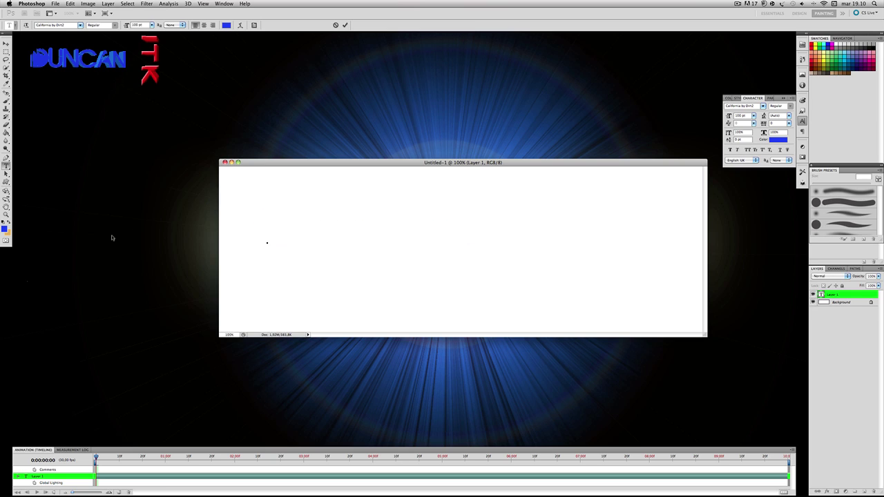
Type DUNCAN, delete the extra words after it, and commit the text.
{"action": "type", "text": "DUNCAN"}
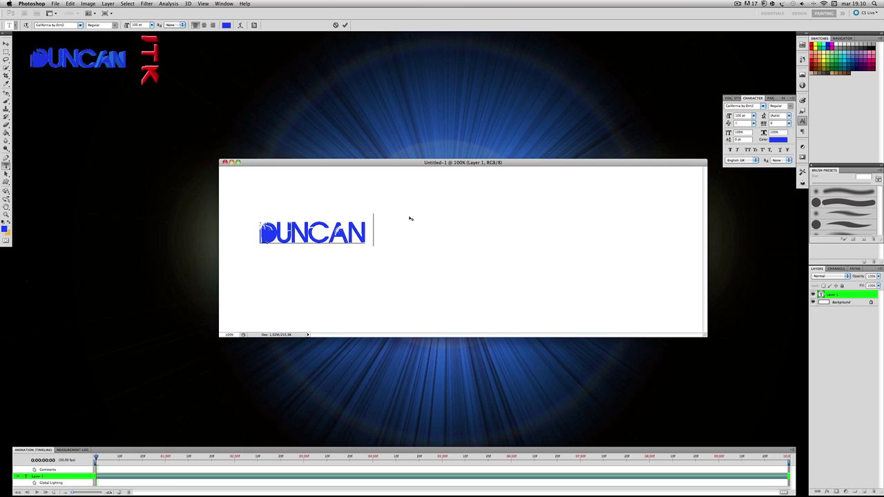
{"action": "type", "text": " C"}
{"action": "key", "text": "BackSpace"}
{"action": "type", "text": "ME"}
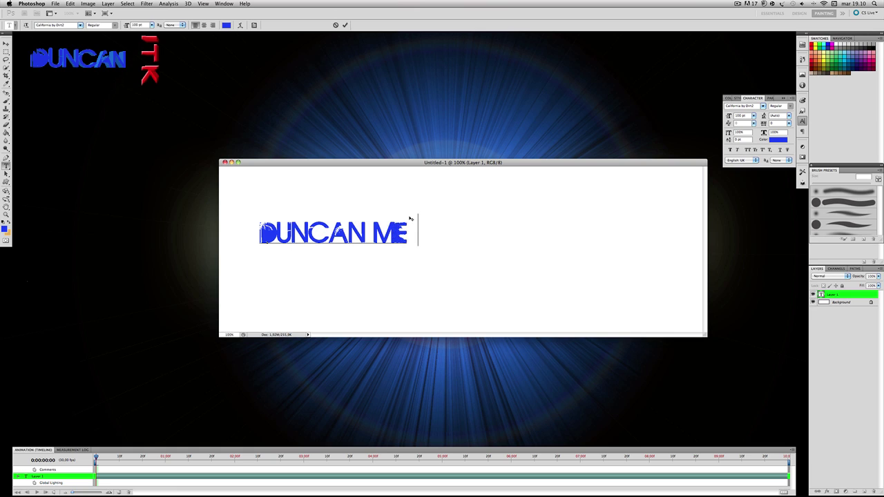
{"action": "type", "text": "TTETE LA SCRIT"}
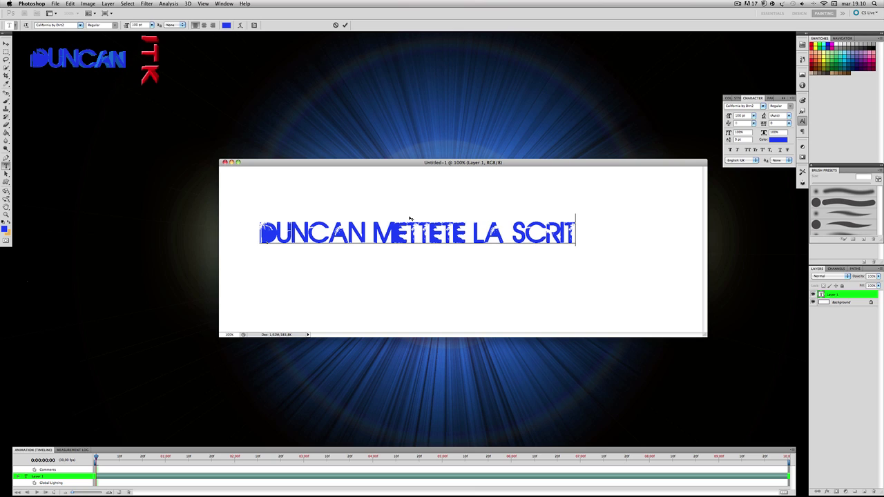
{"action": "type", "text": "TA"}
{"action": "key", "text": "Return"}
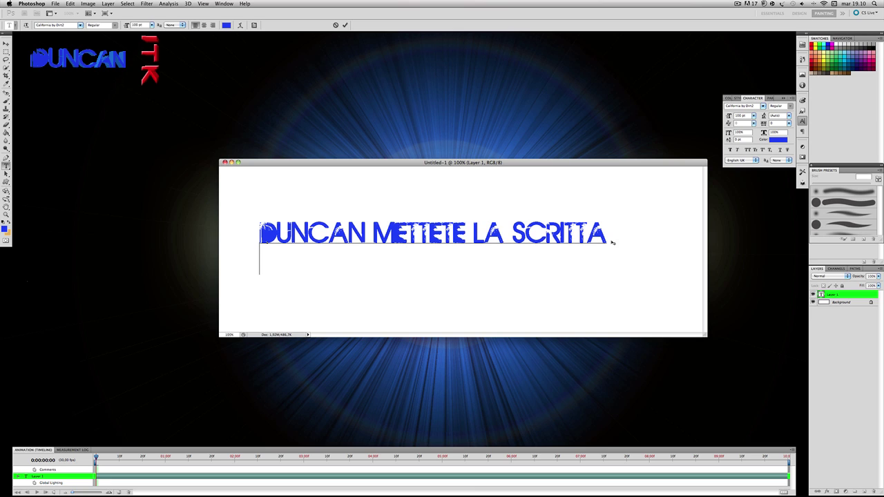
{"action": "mouse_move", "coordinate": [608, 235]}
{"action": "left_mouse_down"}
{"action": "mouse_move", "coordinate": [365, 235]}
{"action": "mouse_move", "coordinate": [374, 234]}
{"action": "left_mouse_up"}
{"action": "key", "text": "BackSpace"}
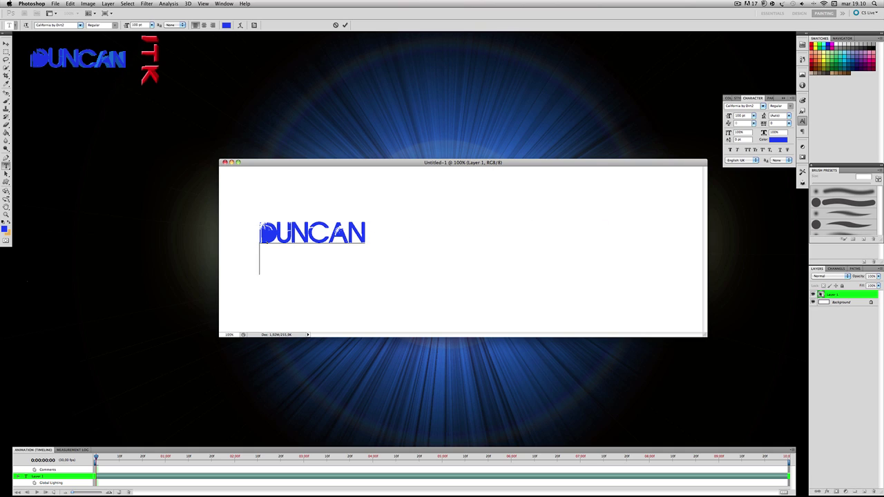
{"action": "left_click", "coordinate": [835, 303]}
Start a new text line below DUNCAN, type 'CREATE UN NUOVO TESTO', then erase it.
{"action": "left_click", "coordinate": [821, 294]}
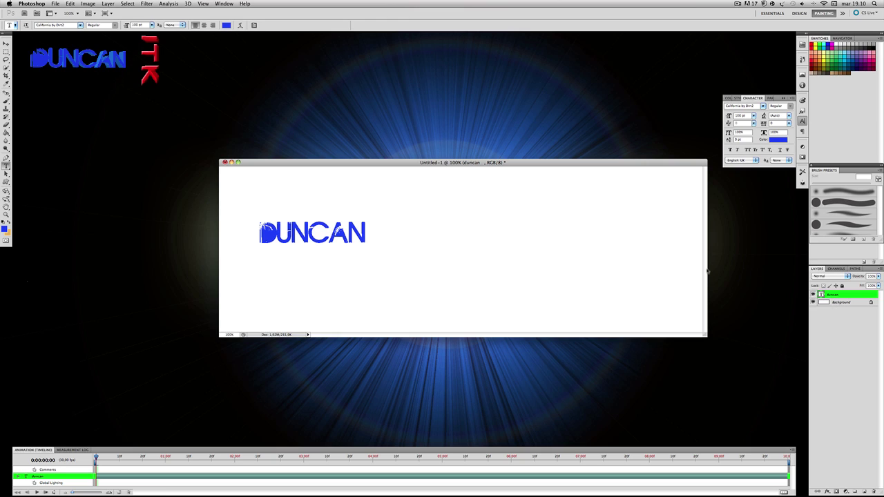
{"action": "left_click", "coordinate": [269, 282]}
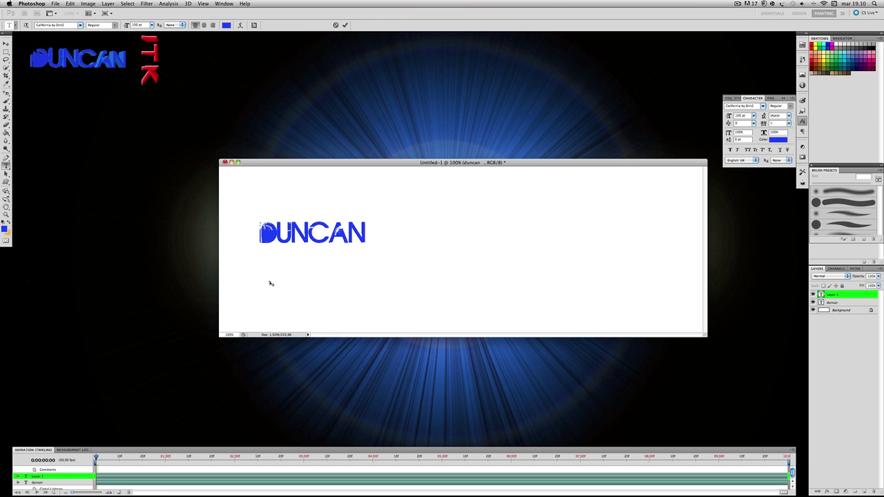
{"action": "type", "text": "CREATE"}
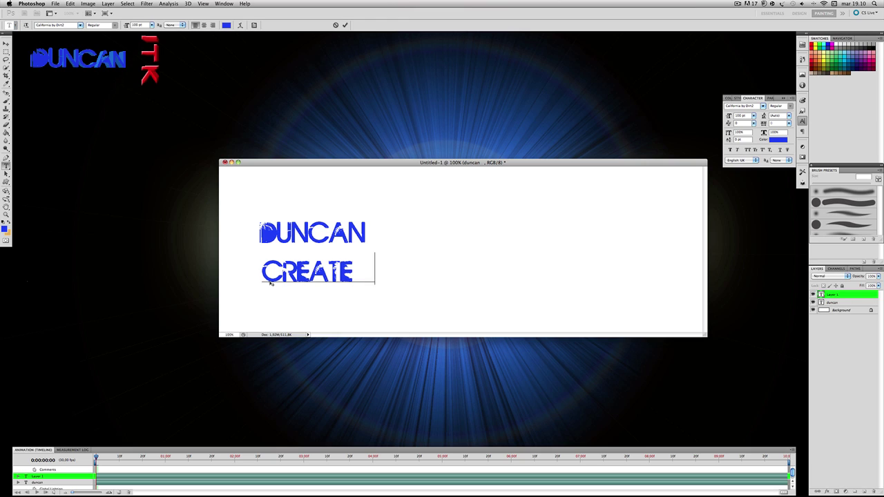
{"action": "type", "text": " UN NUOVO TR"}
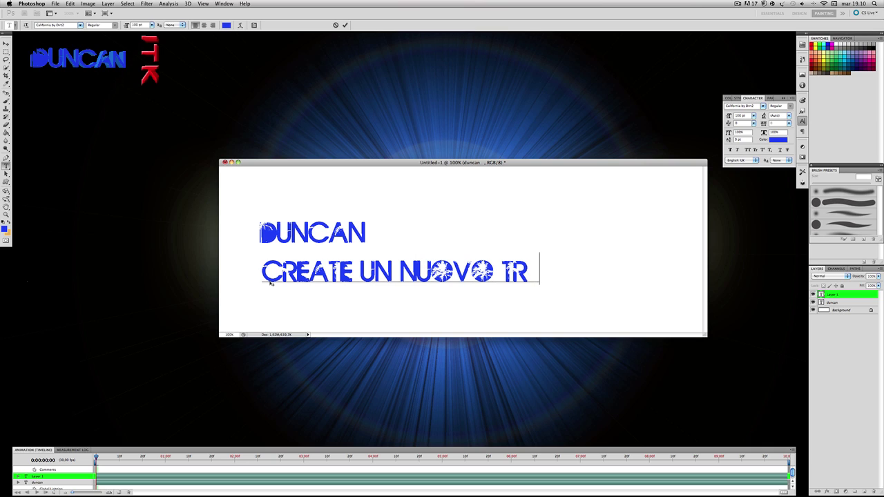
{"action": "type", "text": "EST"}
{"action": "key", "text": "BackSpace"}
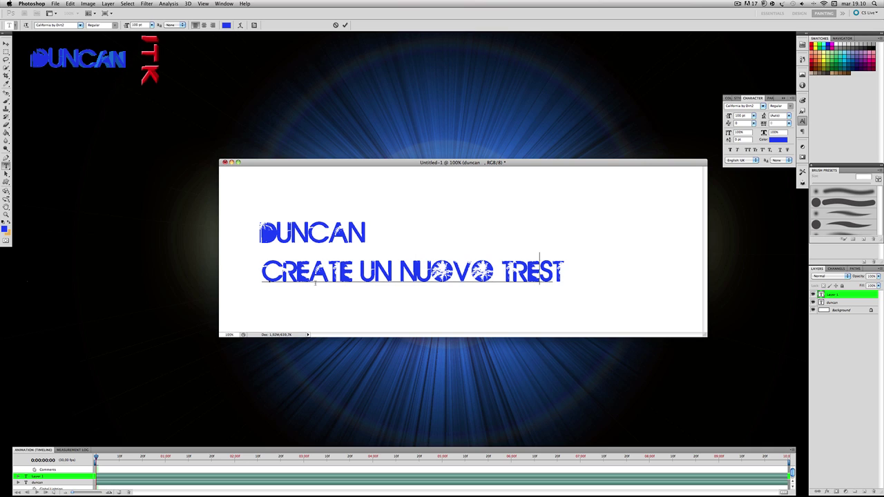
{"action": "key", "text": "BackSpace"}
{"action": "key", "text": "BackSpace"}
{"action": "type", "text": "ESTO"}
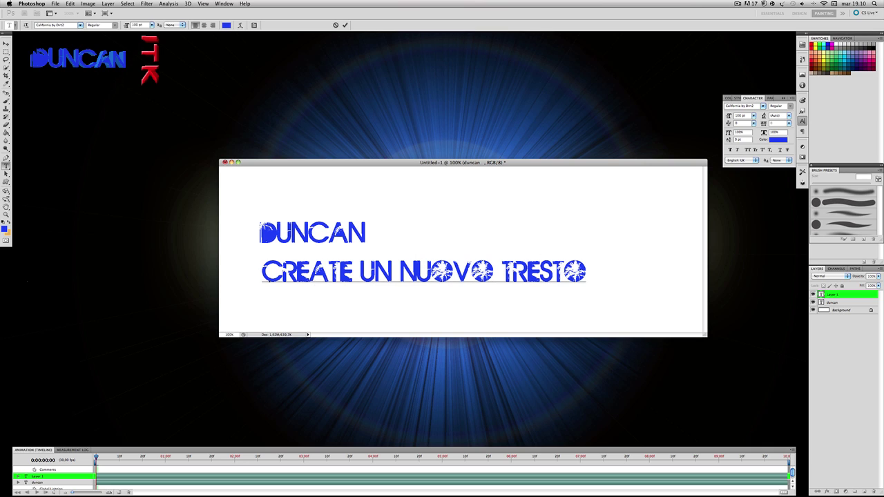
{"action": "key", "text": "BackSpace"}
{"action": "key", "text": "BackSpace"}
{"action": "key", "text": "BackSpace"}
{"action": "key", "text": "BackSpace"}
{"action": "key", "text": "BackSpace"}
{"action": "type", "text": "ES"}
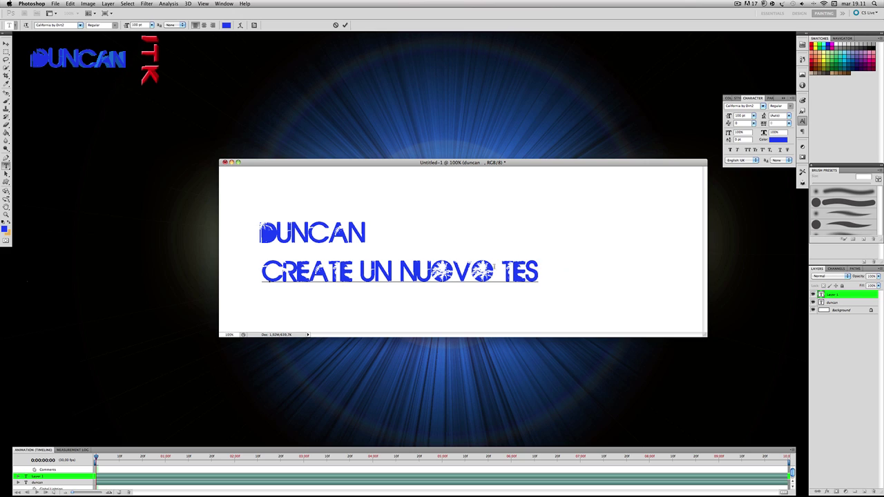
{"action": "type", "text": "TO"}
{"action": "key", "text": "BackSpace"}
{"action": "key", "text": "BackSpace"}
{"action": "key", "text": "BackSpace"}
{"action": "key", "text": "BackSpace"}
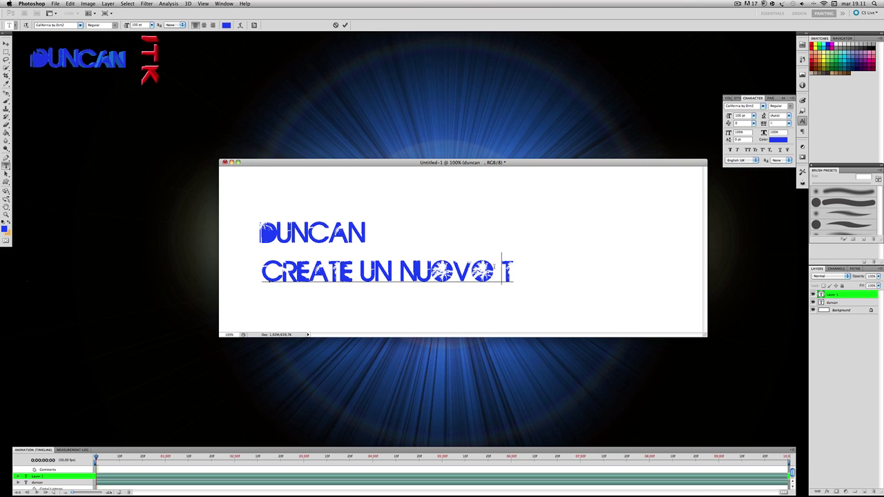
{"action": "key", "text": "BackSpace"}
{"action": "key", "text": "BackSpace"}
{"action": "key", "text": "BackSpace"}
{"action": "key", "text": "BackSpace"}
{"action": "key", "text": "BackSpace"}
{"action": "key", "text": "BackSpace"}
{"action": "key", "text": "BackSpace"}
{"action": "key", "text": "BackSpace"}
{"action": "key", "text": "BackSpace"}
{"action": "key", "text": "BackSpace"}
{"action": "key", "text": "BackSpace"}
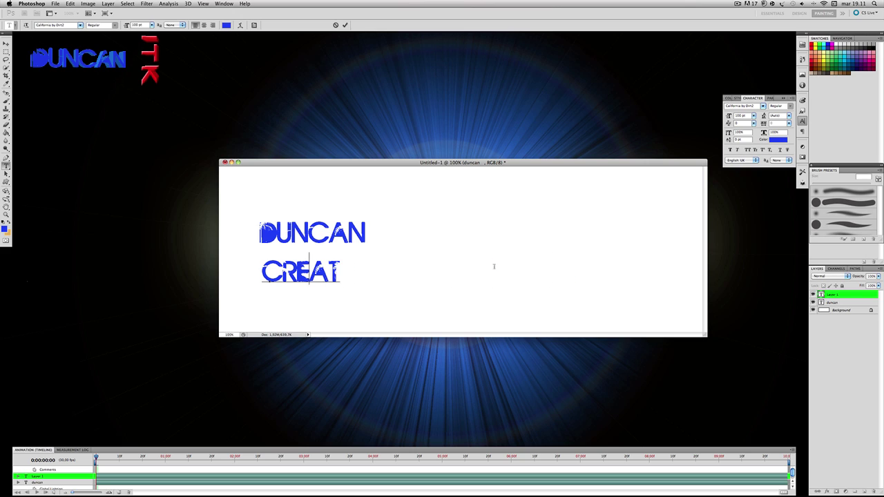
{"action": "key", "text": "BackSpace"}
{"action": "key", "text": "BackSpace"}
{"action": "key", "text": "BackSpace"}
{"action": "key", "text": "BackSpace"}
{"action": "key", "text": "BackSpace"}
Type 'MAGARI CON UN ALTRO FONT' as sample text, then select and delete it.
{"action": "type", "text": "MAGAR"}
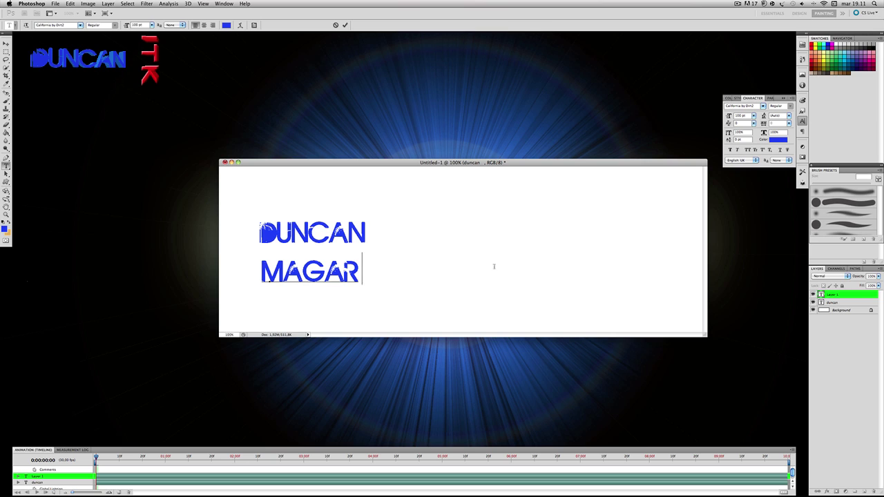
{"action": "type", "text": "I CON UN A"}
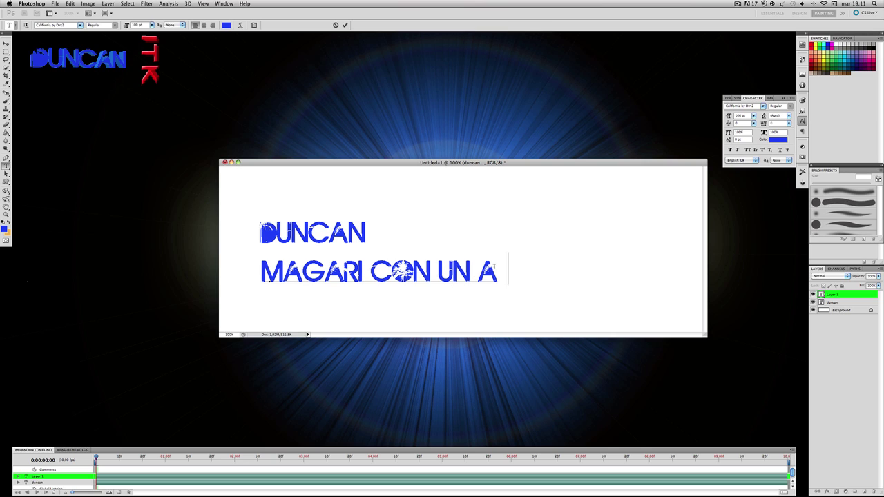
{"action": "type", "text": "LTRO FONT"}
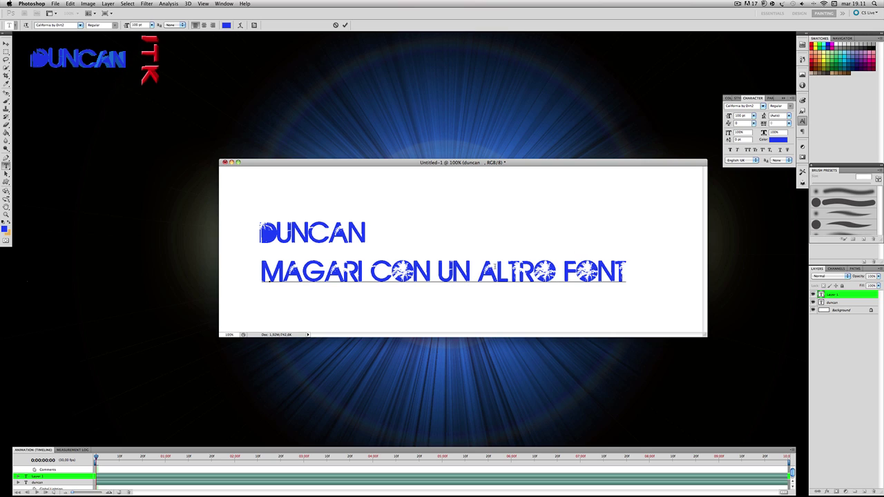
{"action": "left_click_drag", "start_coordinate": [630, 272], "coordinate": [596, 261]}
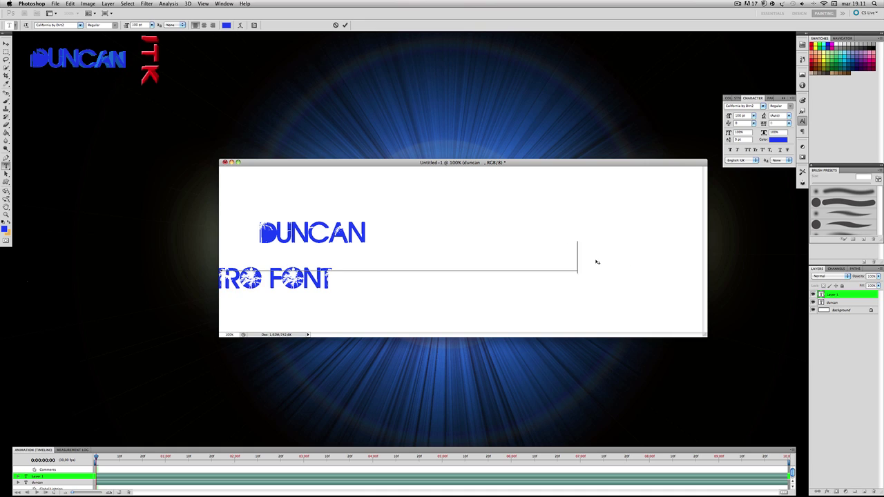
{"action": "key", "text": "Home"}
{"action": "key", "text": "ctrl+a"}
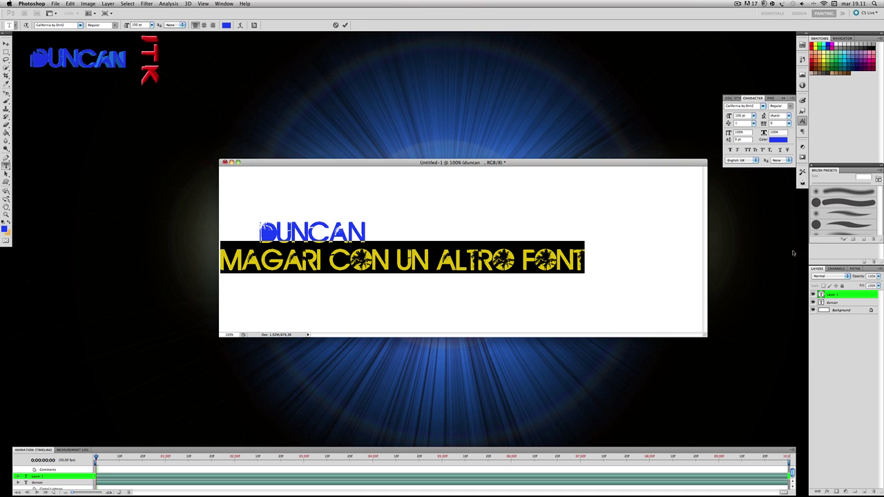
{"action": "key", "text": "BackSpace"}
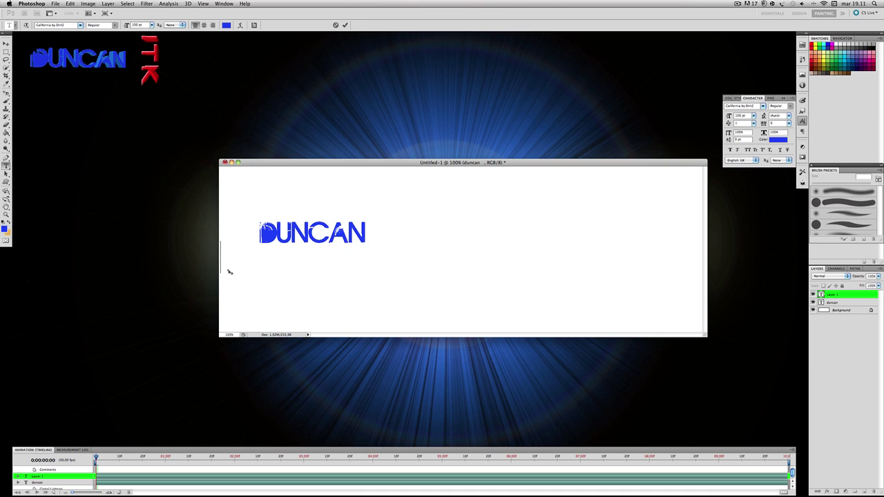
{"action": "left_click_drag", "start_coordinate": [230, 271], "coordinate": [368, 283]}
Type ITK in BankGothic Md BT below DUNCAN, colour it pure red, and commit.
{"action": "left_click", "coordinate": [763, 105]}
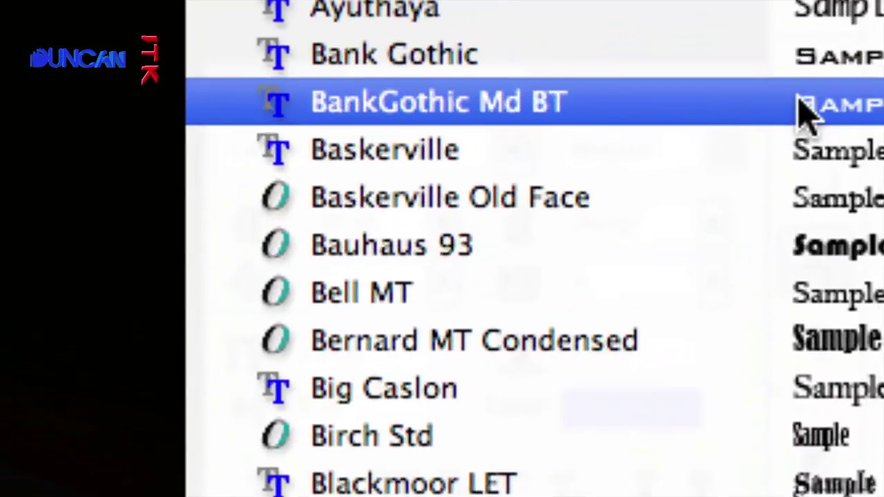
{"action": "left_click", "coordinate": [804, 111]}
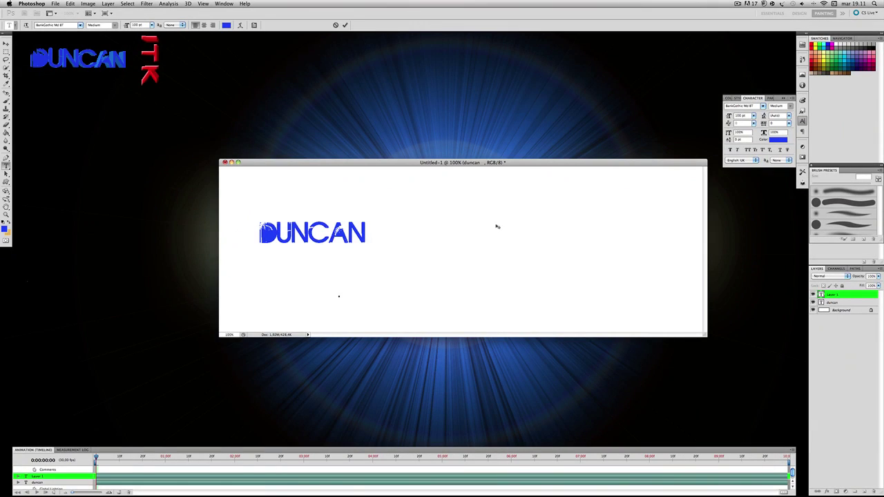
{"action": "type", "text": "IT"}
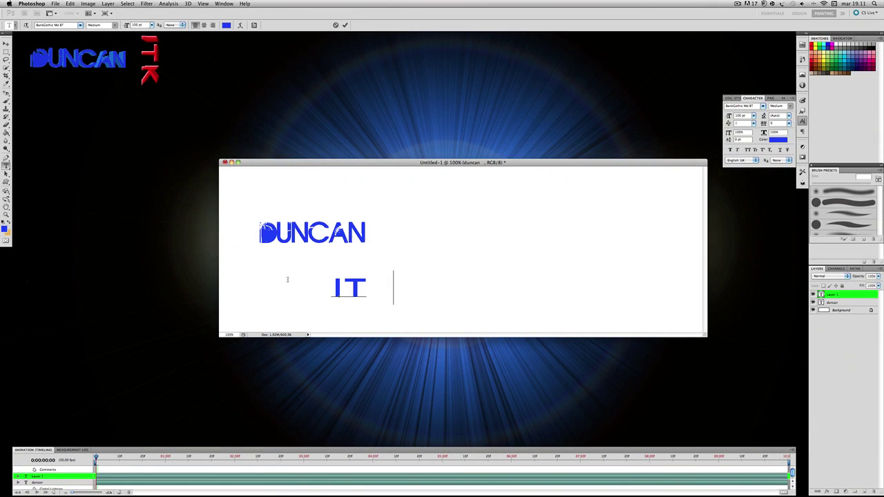
{"action": "type", "text": "K"}
{"action": "left_click_drag", "start_coordinate": [335, 289], "coordinate": [419, 289]}
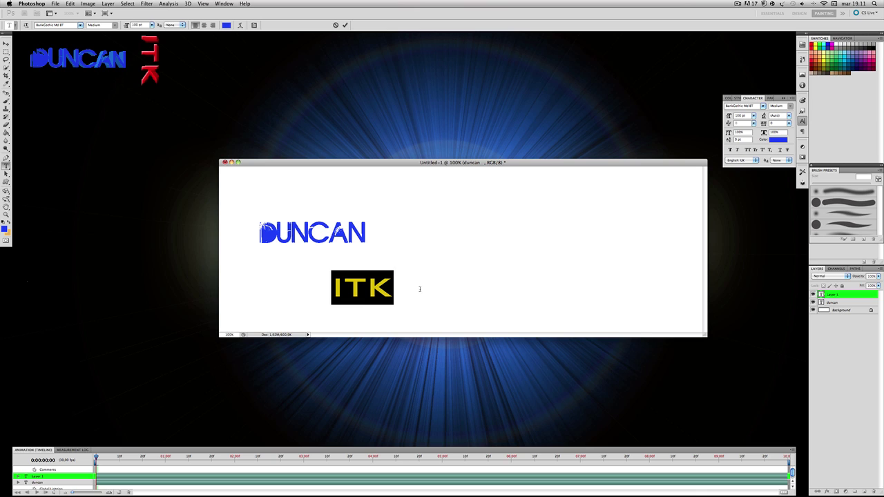
{"action": "left_click", "coordinate": [783, 141]}
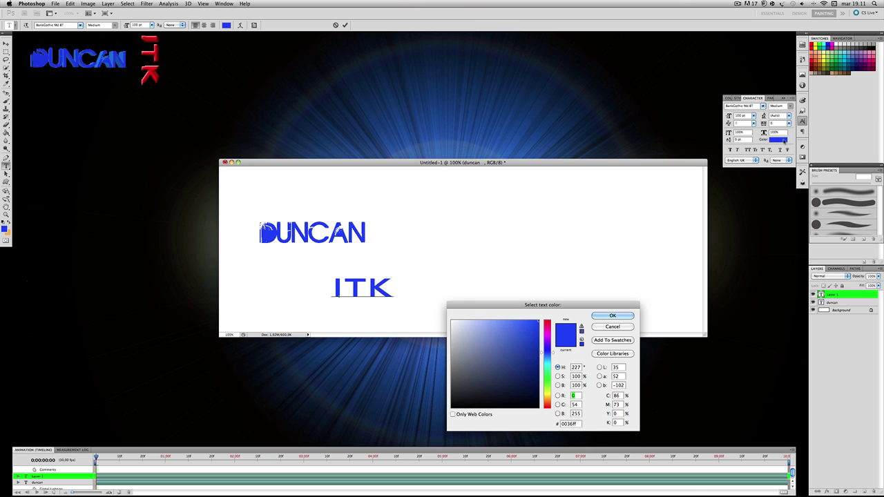
{"action": "left_click", "coordinate": [533, 333]}
{"action": "left_click", "coordinate": [608, 318]}
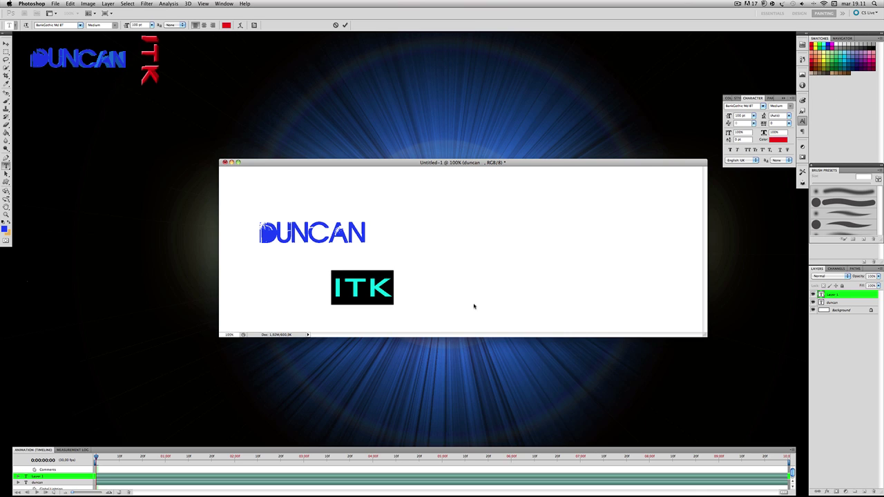
{"action": "left_click", "coordinate": [823, 295]}
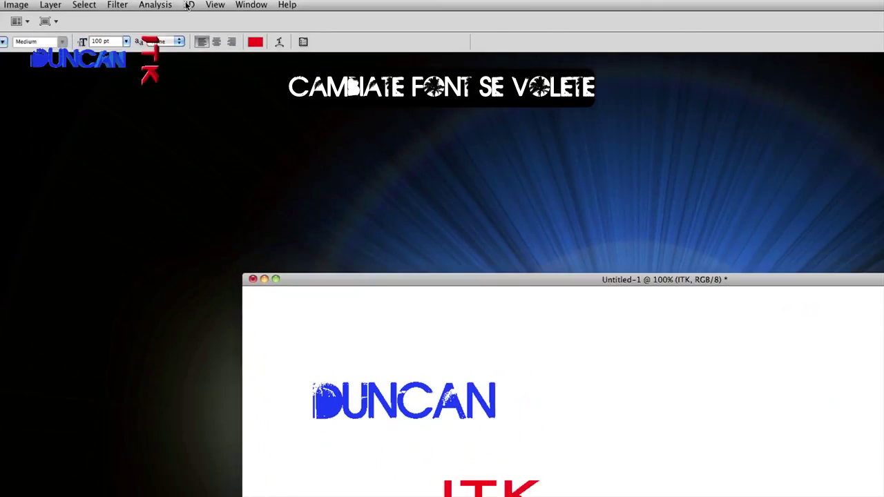
{"action": "left_click", "coordinate": [188, 3]}
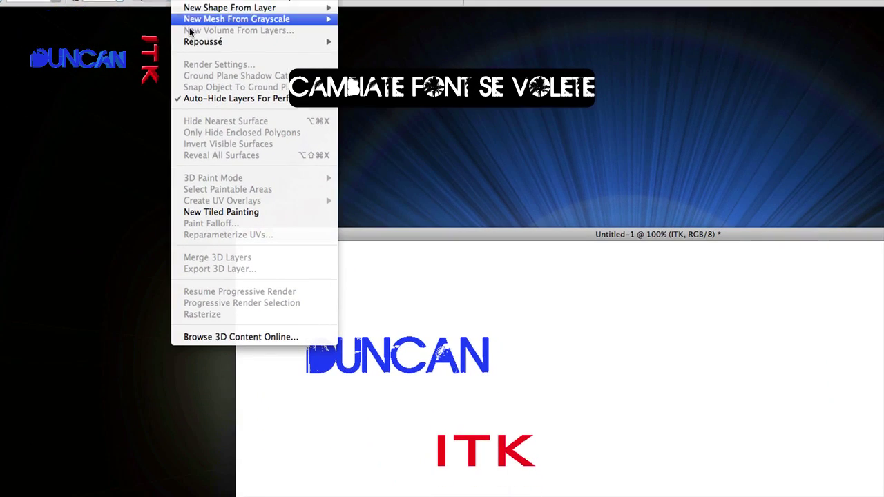
{"action": "mouse_move", "coordinate": [203, 41]}
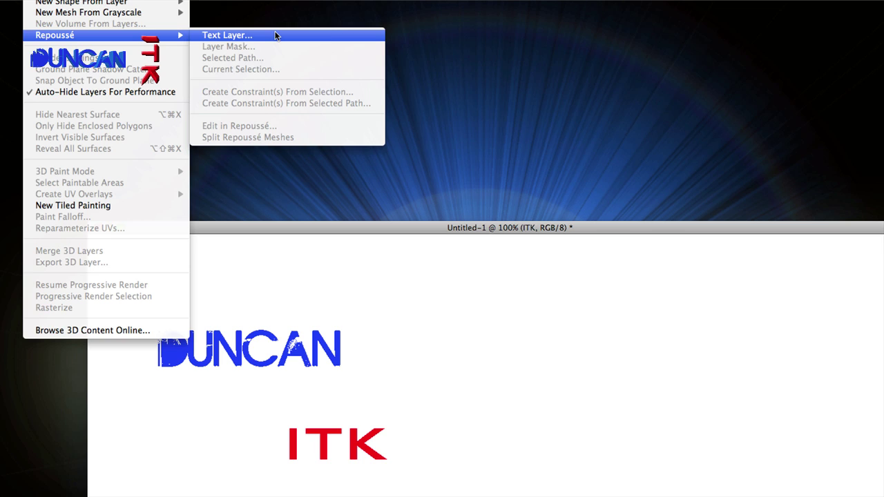
Convert the ITK text layer to a 3D Repoussé object, move the settings aside, and rotate it.
{"action": "left_click", "coordinate": [275, 36]}
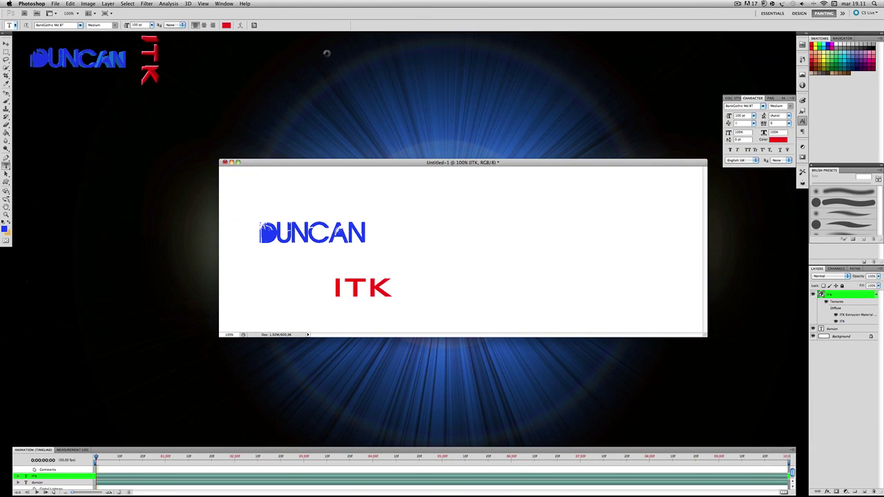
{"action": "left_click_drag", "start_coordinate": [414, 139], "coordinate": [703, 166]}
{"action": "mouse_move", "coordinate": [515, 268]}
{"action": "left_mouse_down"}
{"action": "mouse_move", "coordinate": [227, 198]}
{"action": "mouse_move", "coordinate": [420, 288]}
{"action": "mouse_move", "coordinate": [418, 266]}
{"action": "mouse_move", "coordinate": [312, 246]}
{"action": "left_mouse_up"}
{"action": "mouse_move", "coordinate": [254, 203]}
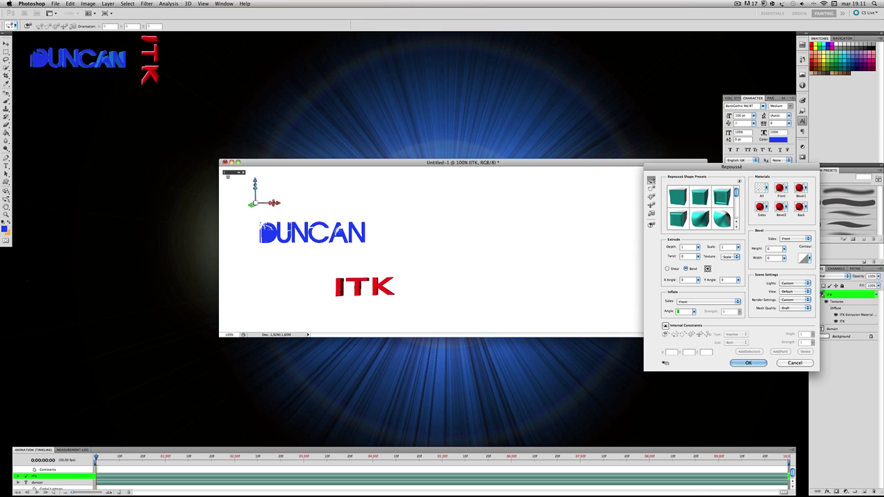
Rotate the 3D ITK upright to read top-to-bottom and move it up beside DUNCAN.
{"action": "mouse_move", "coordinate": [271, 196]}
{"action": "left_mouse_down"}
{"action": "mouse_move", "coordinate": [300, 206]}
{"action": "mouse_move", "coordinate": [225, 228]}
{"action": "mouse_move", "coordinate": [255, 257]}
{"action": "left_mouse_up"}
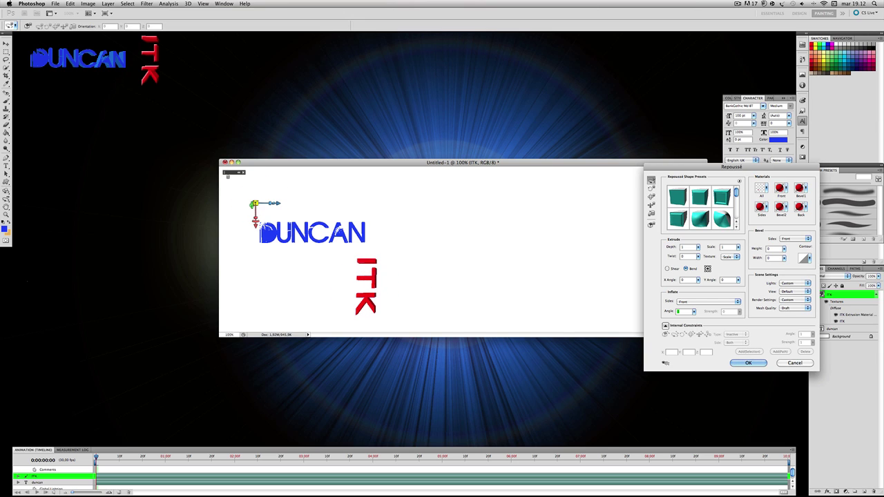
{"action": "left_click_drag", "start_coordinate": [254, 204], "coordinate": [253, 205]}
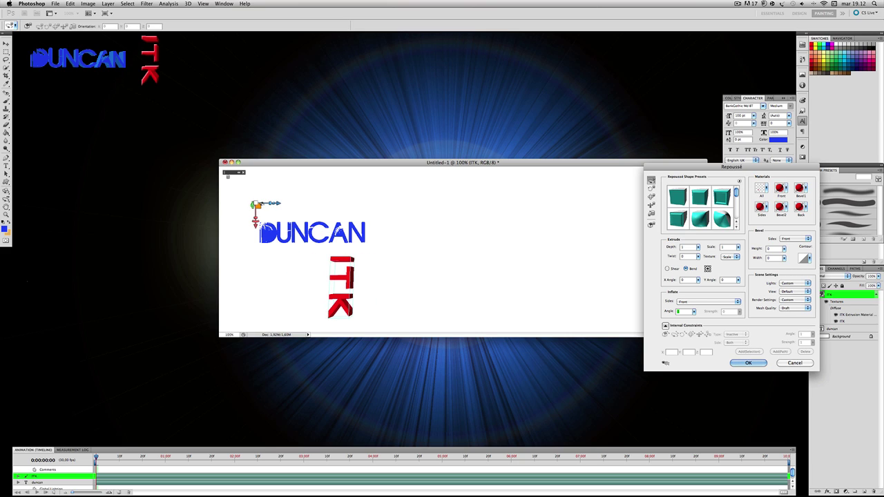
{"action": "left_click_drag", "start_coordinate": [254, 205], "coordinate": [305, 204]}
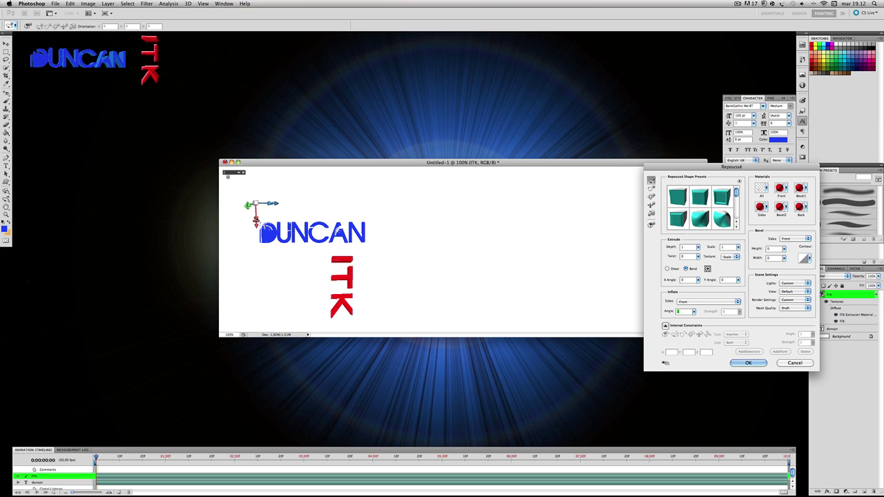
{"action": "left_click_drag", "start_coordinate": [255, 206], "coordinate": [256, 205]}
{"action": "left_click_drag", "start_coordinate": [259, 204], "coordinate": [314, 204]}
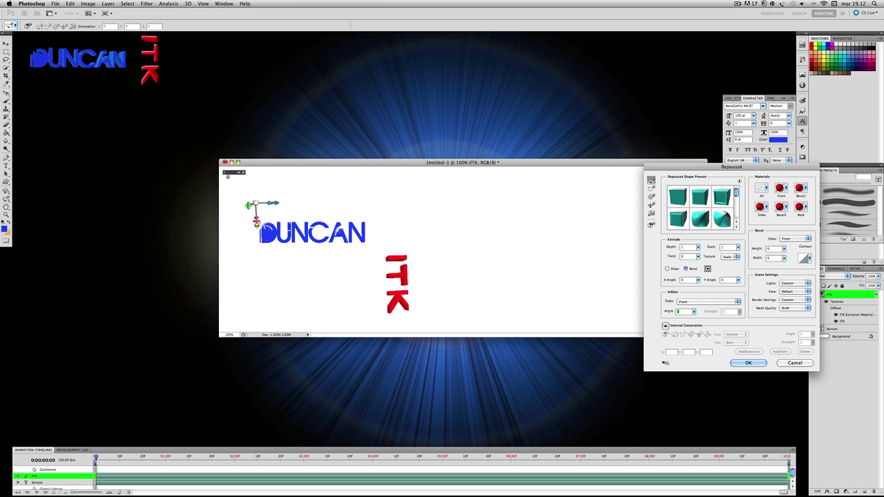
{"action": "left_click_drag", "start_coordinate": [257, 224], "coordinate": [256, 175]}
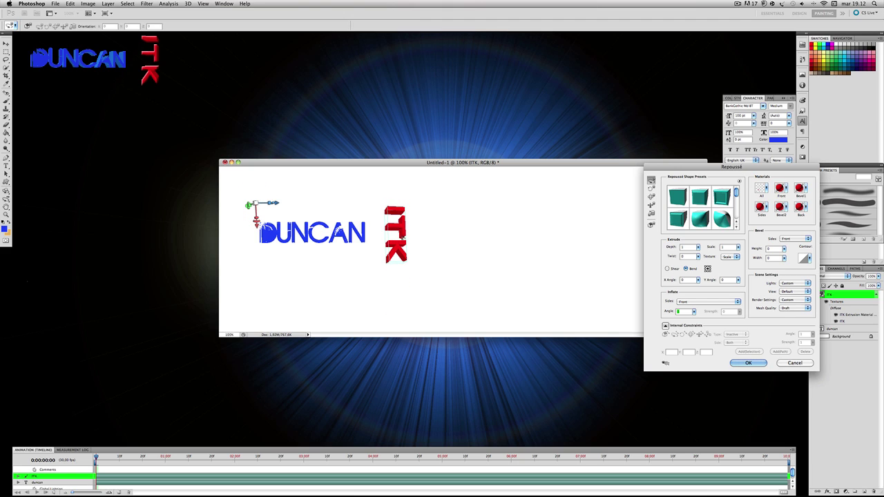
{"action": "left_click_drag", "start_coordinate": [381, 246], "coordinate": [395, 238]}
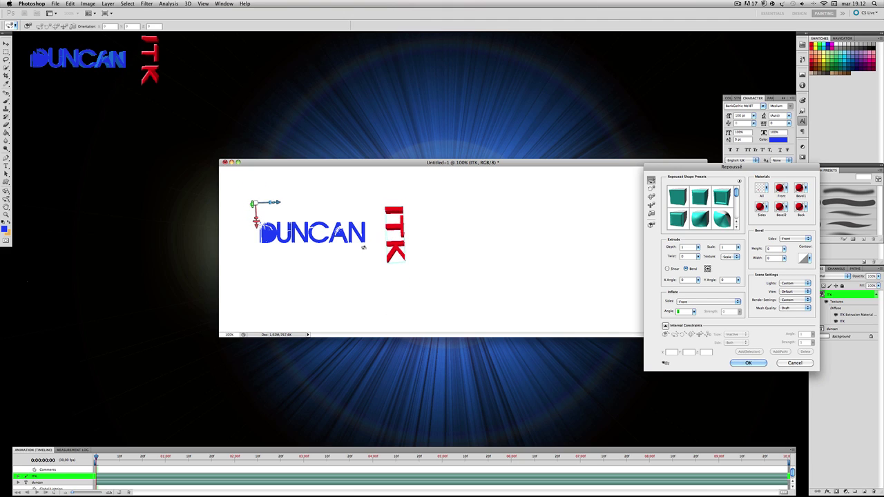
{"action": "left_click_drag", "start_coordinate": [411, 207], "coordinate": [423, 205]}
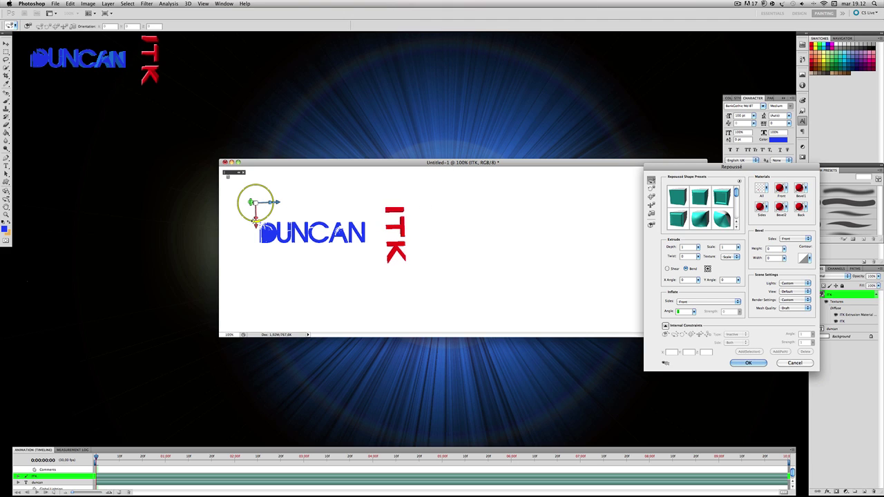
{"action": "left_click_drag", "start_coordinate": [256, 224], "coordinate": [255, 221]}
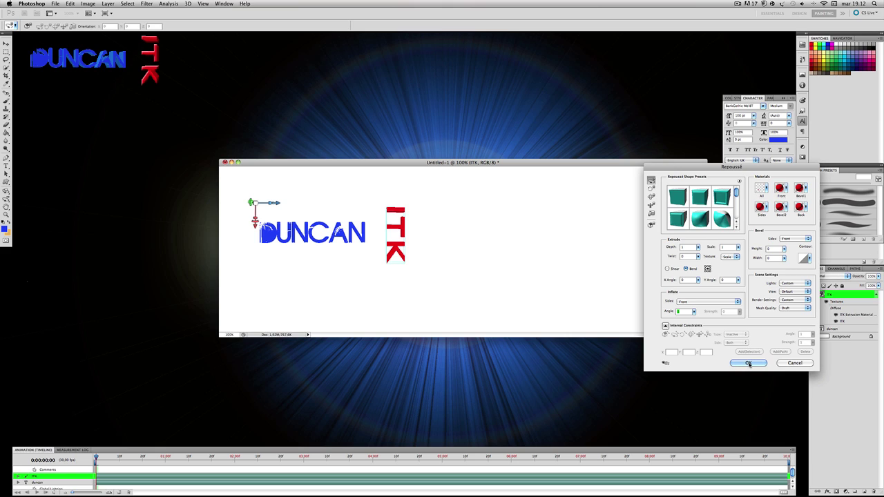
Try several Repoussé shape presets, settle on the 16 by 30 bevel preset, and confirm.
{"action": "left_click", "coordinate": [723, 199]}
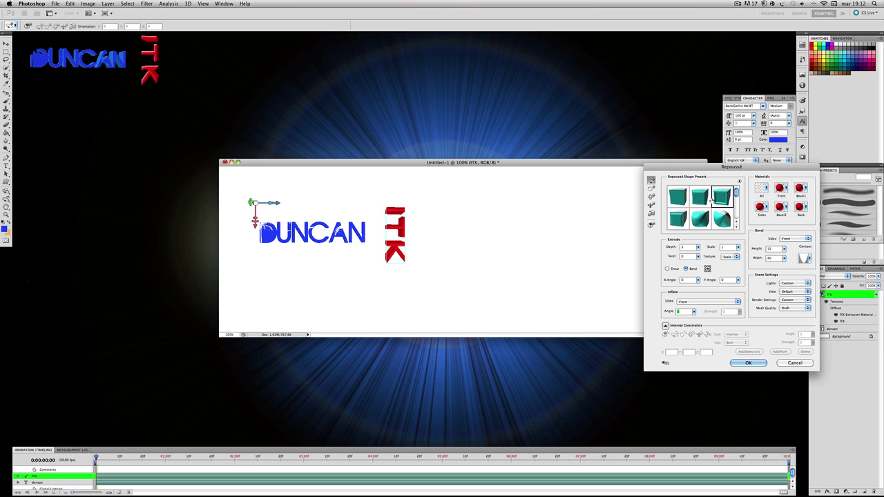
{"action": "left_click", "coordinate": [707, 200]}
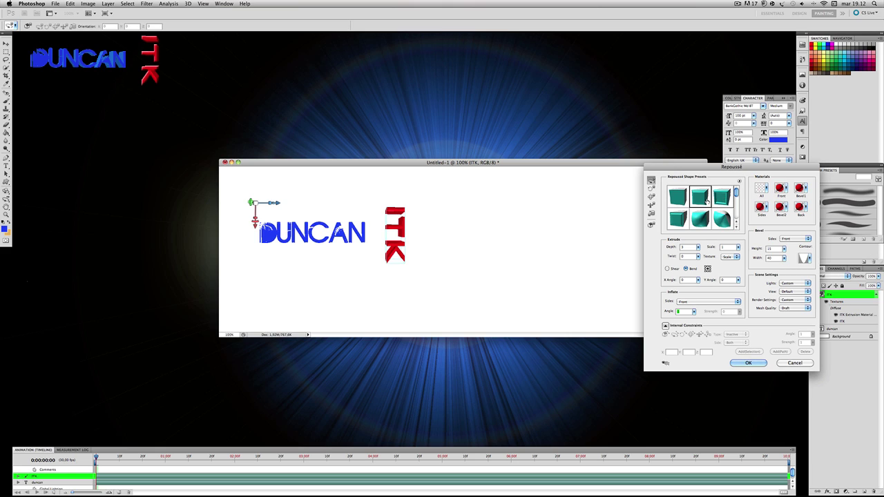
{"action": "left_click", "coordinate": [677, 219]}
{"action": "left_click", "coordinate": [722, 219]}
{"action": "left_click", "coordinate": [705, 222]}
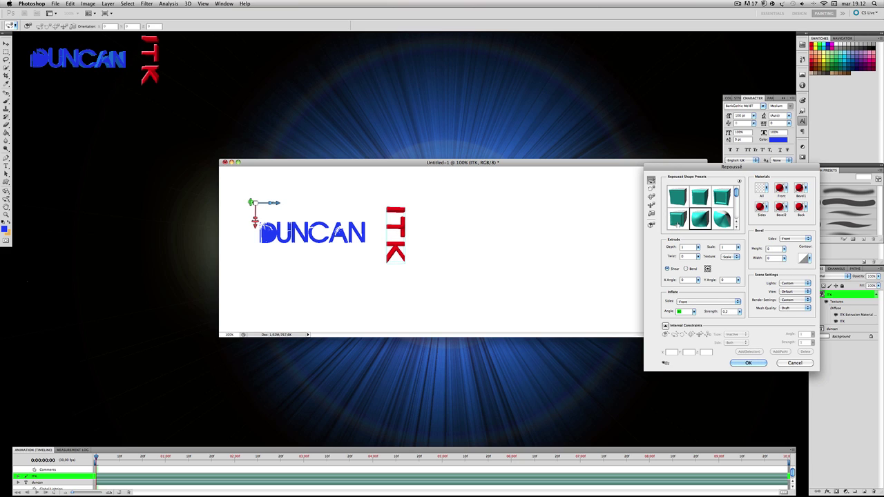
{"action": "left_click", "coordinate": [700, 200]}
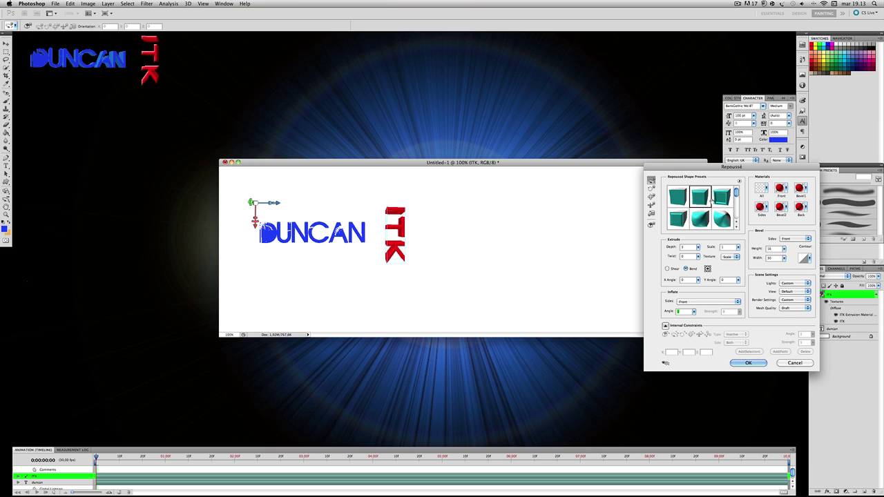
{"action": "left_click", "coordinate": [720, 200]}
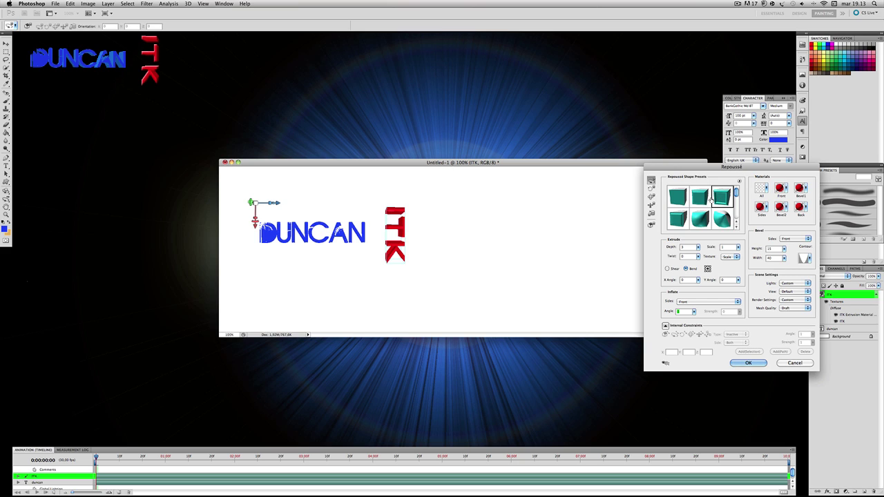
{"action": "left_click", "coordinate": [699, 199]}
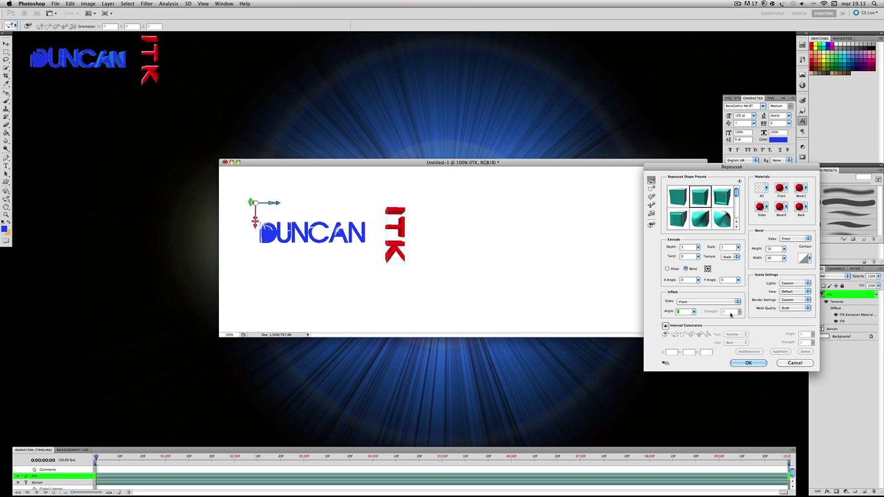
{"action": "left_click", "coordinate": [748, 363]}
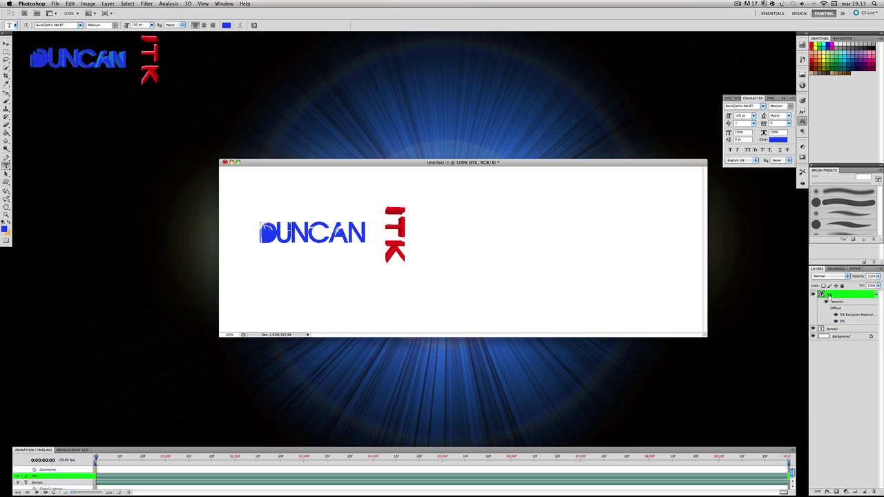
Select the duncan layer and open the 3D menu, dismissing an accidental open-file dialog.
{"action": "left_click", "coordinate": [836, 328]}
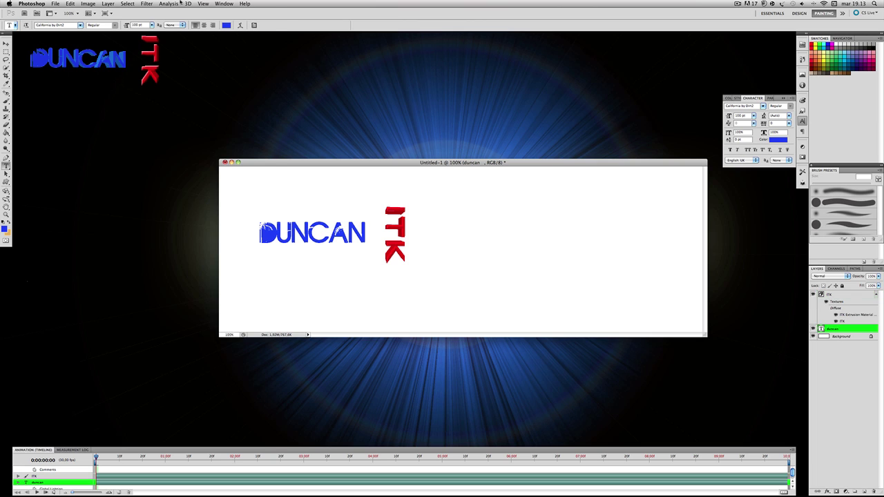
{"action": "left_click", "coordinate": [187, 3]}
{"action": "left_click", "coordinate": [214, 13]}
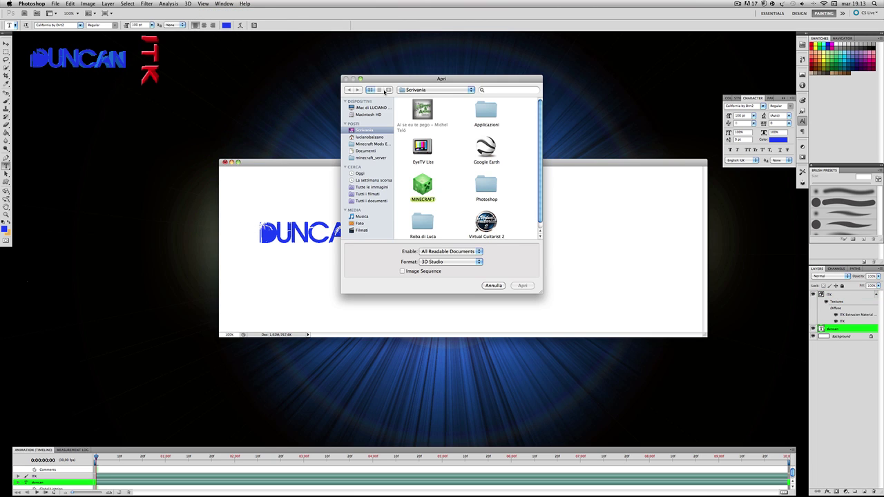
{"action": "left_click", "coordinate": [494, 285]}
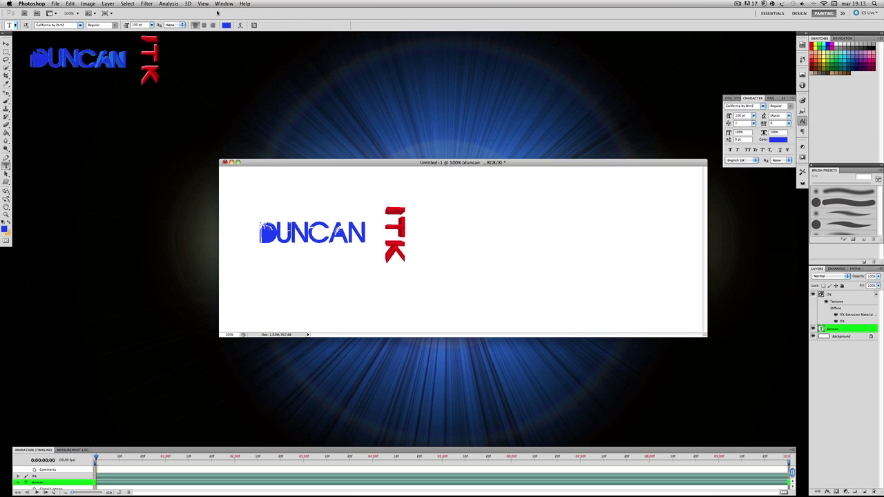
{"action": "left_click", "coordinate": [186, 4]}
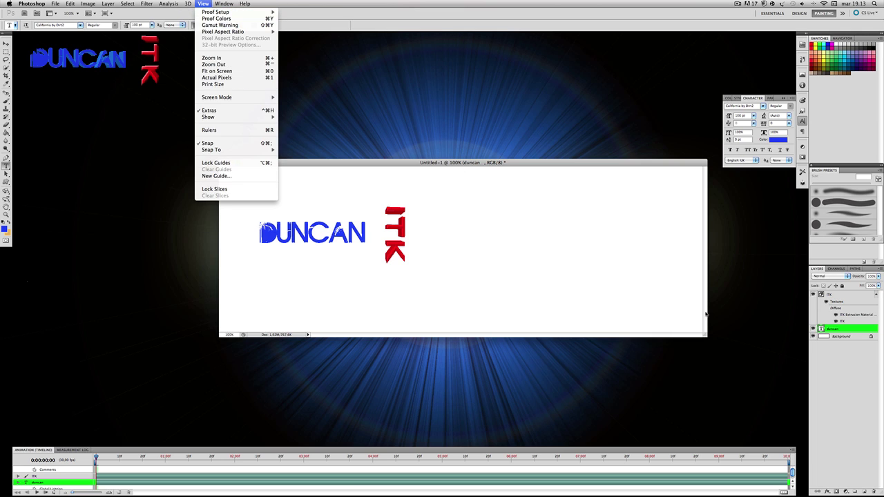
{"action": "mouse_move", "coordinate": [228, 51]}
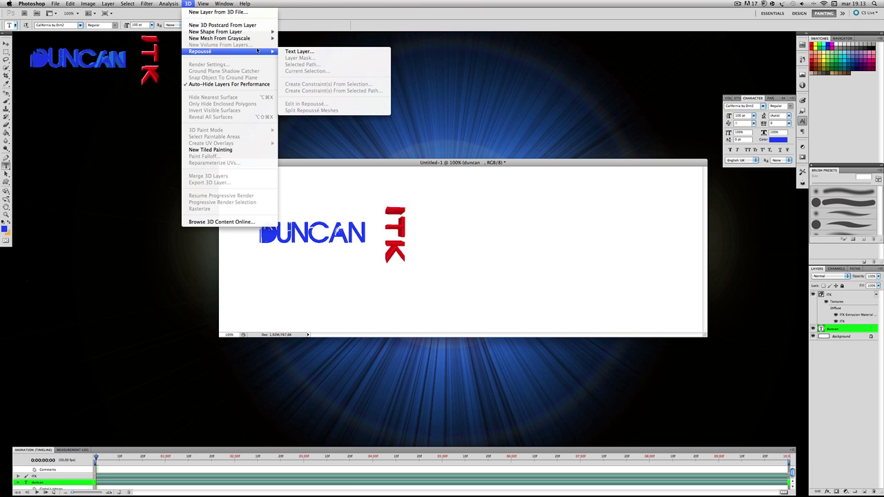
Extrude the duncan text layer with 3D Repoussé, tilt it slightly, and confirm.
{"action": "left_click", "coordinate": [280, 52]}
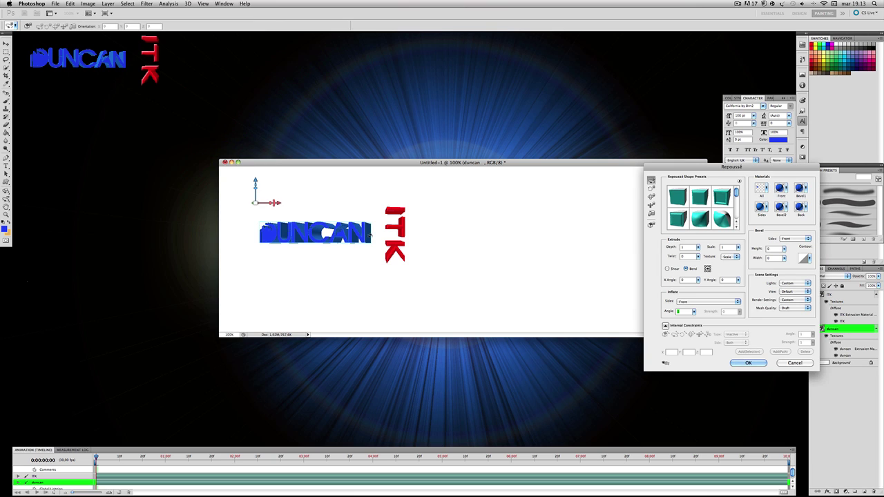
{"action": "left_click_drag", "start_coordinate": [349, 234], "coordinate": [384, 235]}
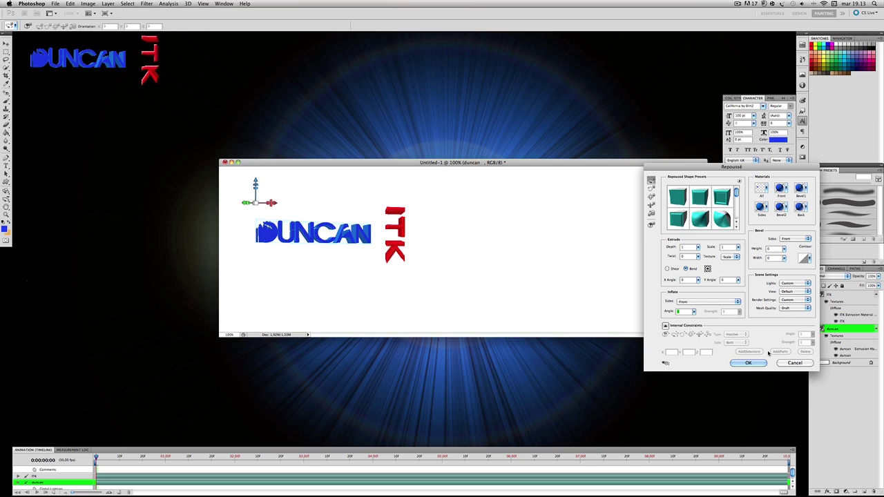
{"action": "left_click", "coordinate": [748, 362]}
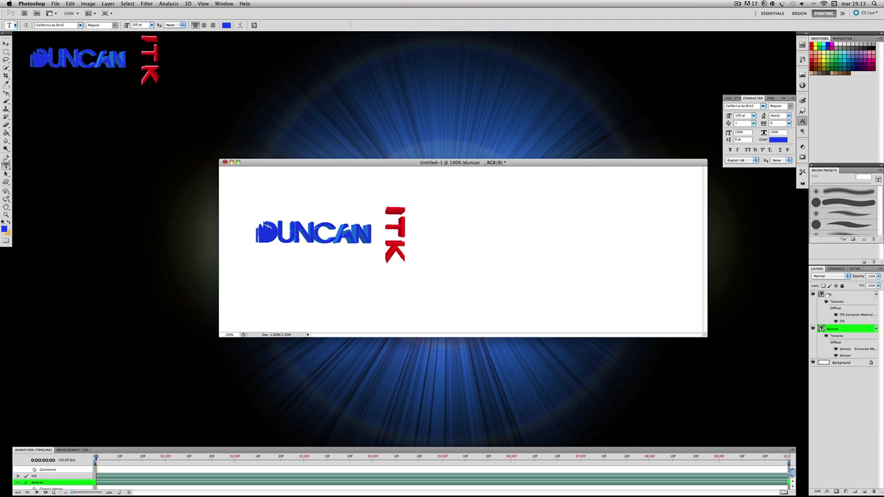
{"action": "left_click", "coordinate": [823, 295]}
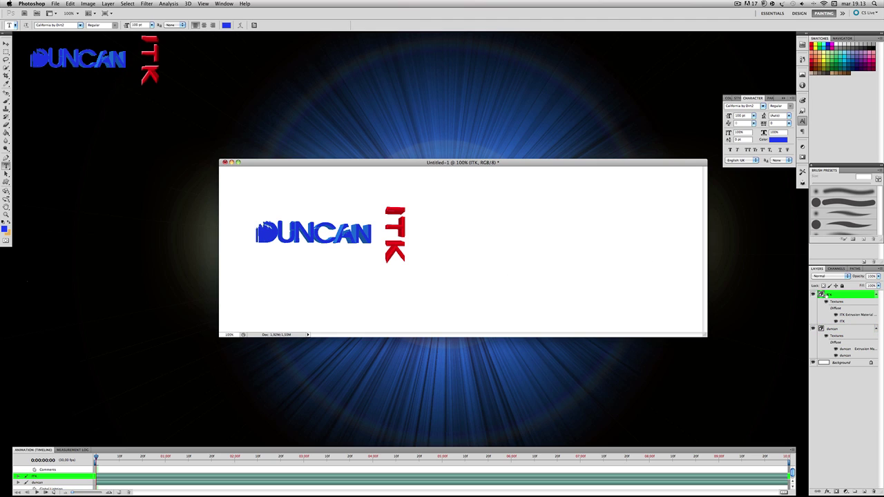
In ITK's layer style, toggle inner and drop shadow off and enable Bevel and Emboss.
{"action": "double_click", "coordinate": [822, 295]}
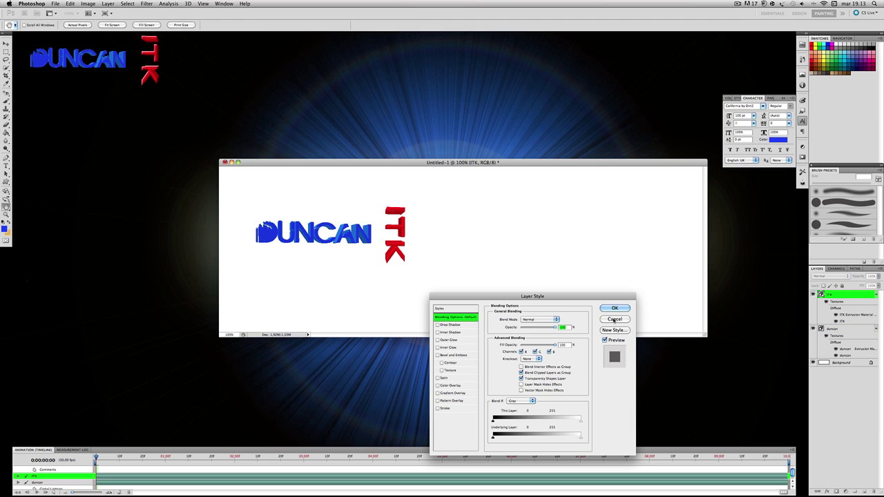
{"action": "left_click", "coordinate": [448, 333]}
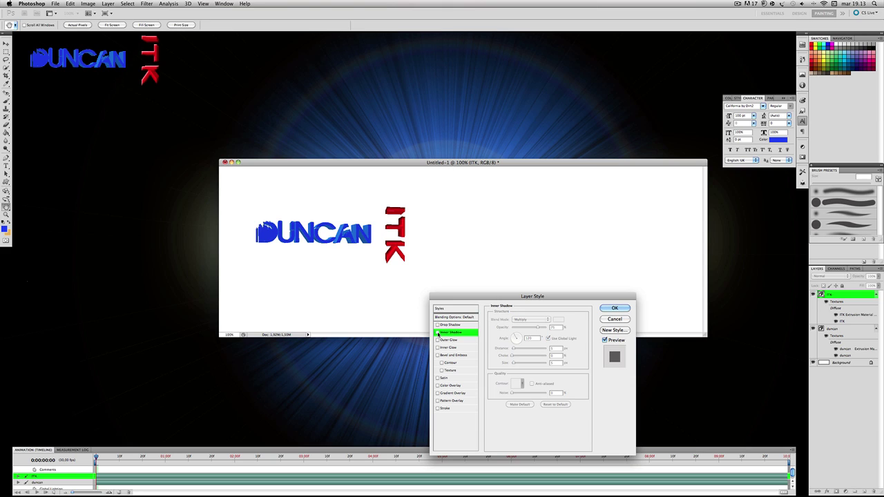
{"action": "left_click", "coordinate": [437, 332]}
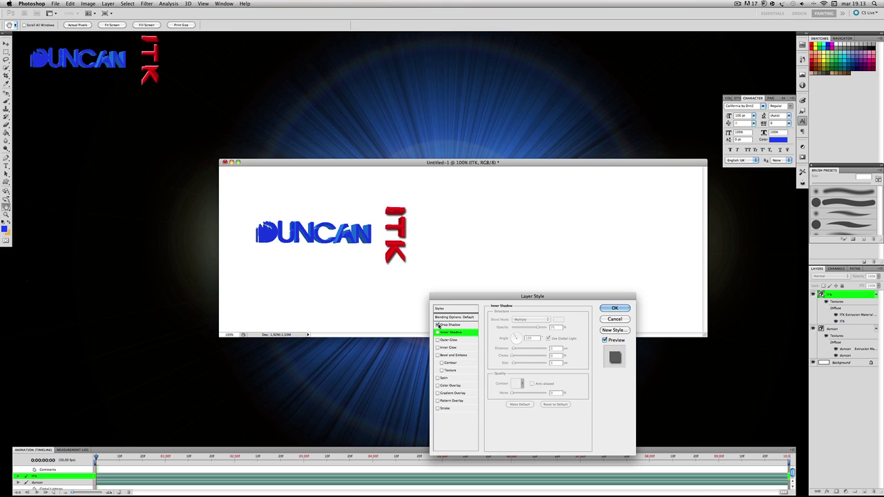
{"action": "left_click", "coordinate": [437, 324]}
{"action": "left_click", "coordinate": [437, 355]}
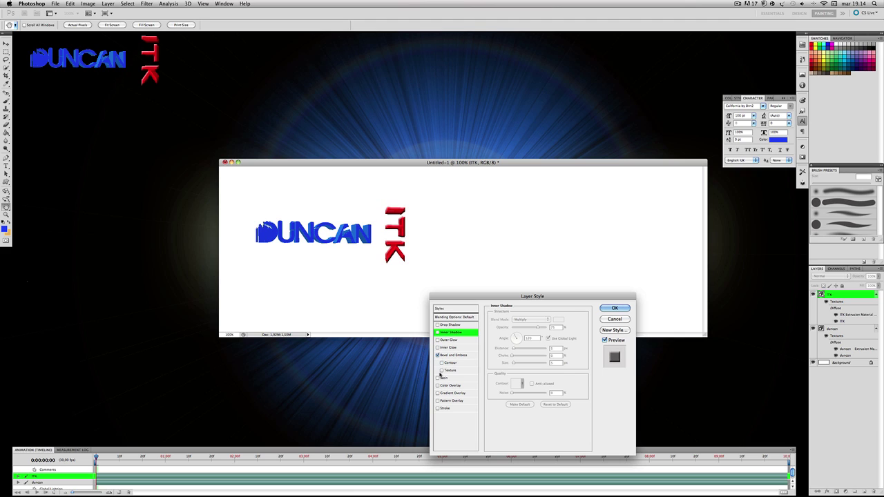
Try diamond, dotted and striped textures on the bevel, then turn Texture off.
{"action": "left_click", "coordinate": [445, 371]}
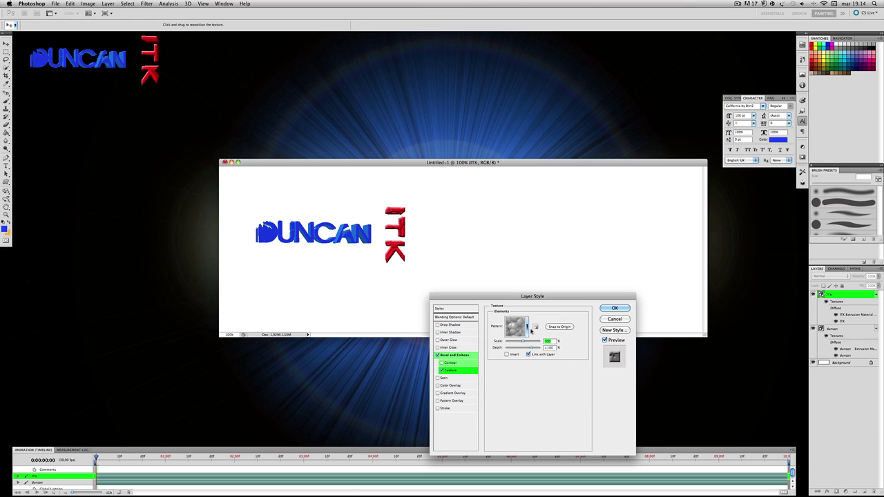
{"action": "left_click", "coordinate": [529, 328]}
{"action": "left_click", "coordinate": [504, 369]}
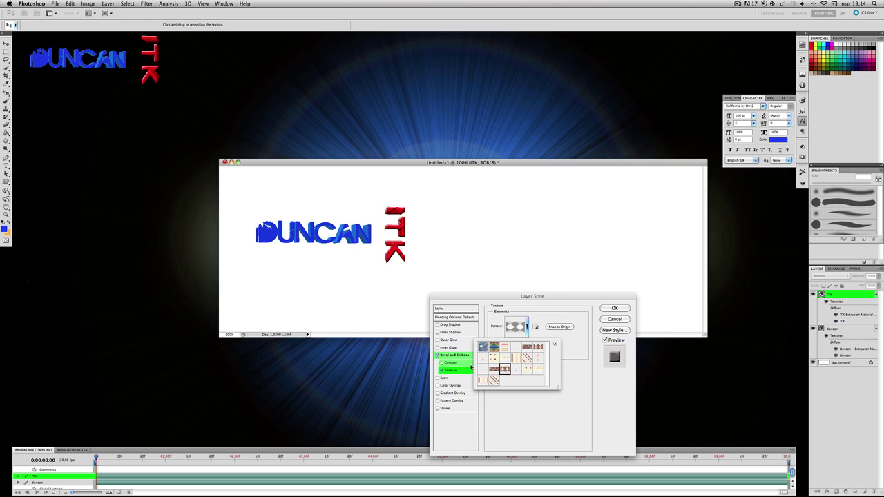
{"action": "left_click", "coordinate": [483, 369]}
{"action": "left_click", "coordinate": [493, 369]}
{"action": "left_click", "coordinate": [493, 380]}
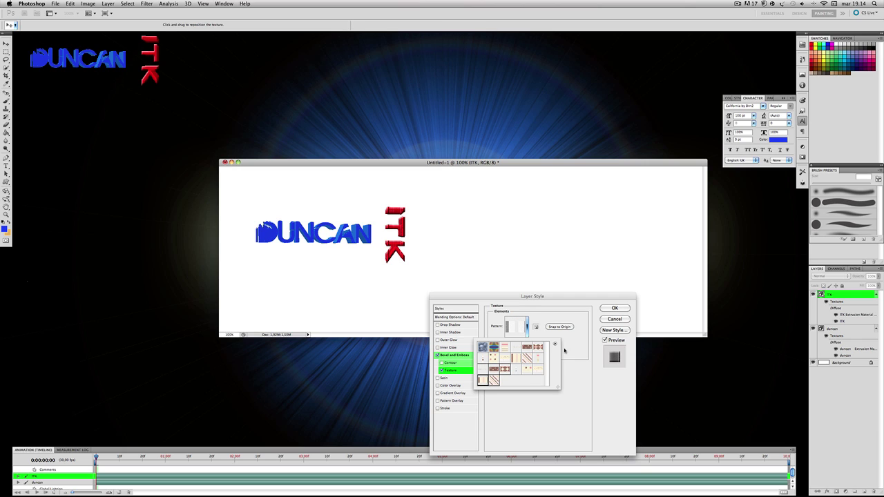
{"action": "left_click", "coordinate": [455, 425]}
{"action": "left_click", "coordinate": [441, 370]}
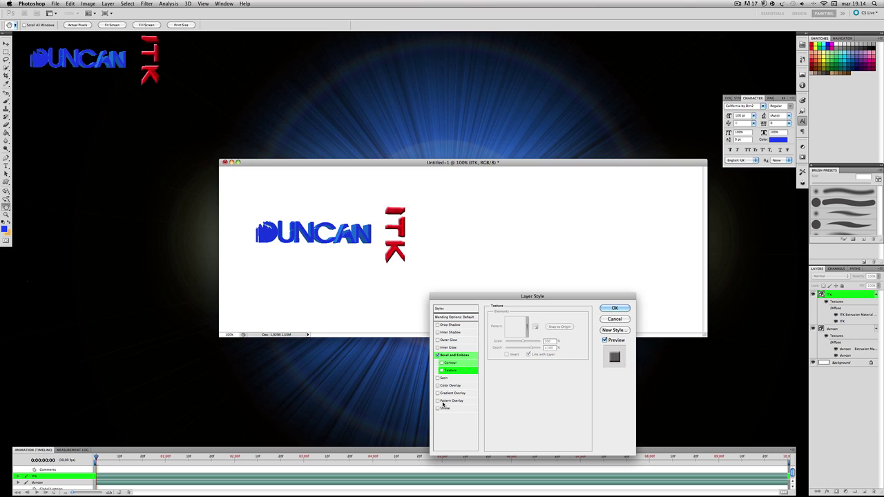
Try several Pattern Overlay fills including diagonal stripes, then remove it and accept the style.
{"action": "left_click", "coordinate": [445, 401]}
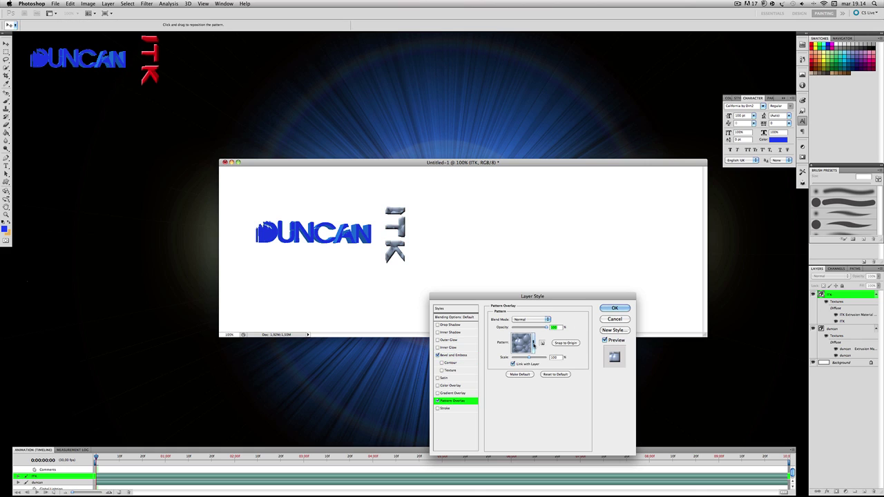
{"action": "left_click", "coordinate": [520, 349]}
{"action": "left_click", "coordinate": [512, 385]}
{"action": "left_click", "coordinate": [501, 396]}
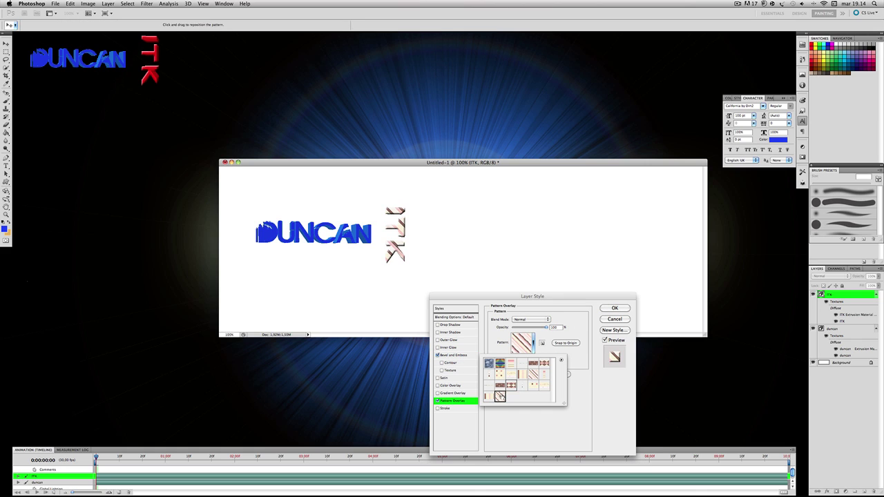
{"action": "left_click", "coordinate": [500, 397]}
{"action": "left_click", "coordinate": [572, 358]}
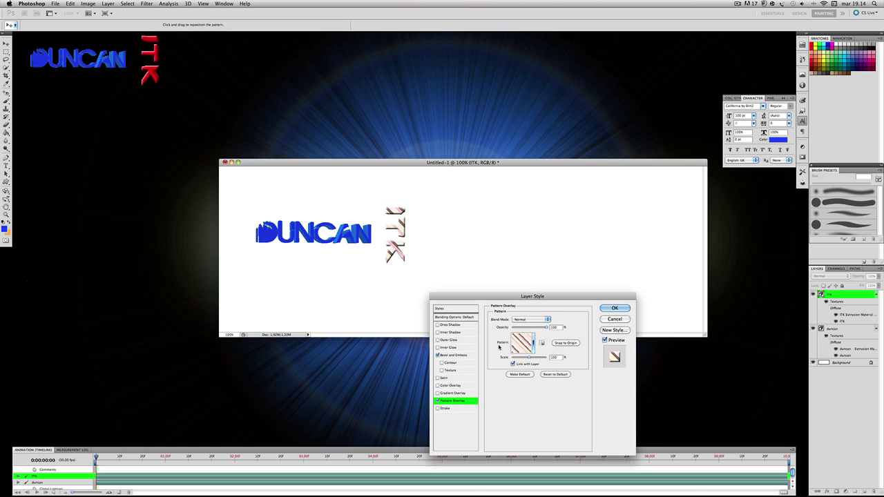
{"action": "left_click", "coordinate": [437, 400]}
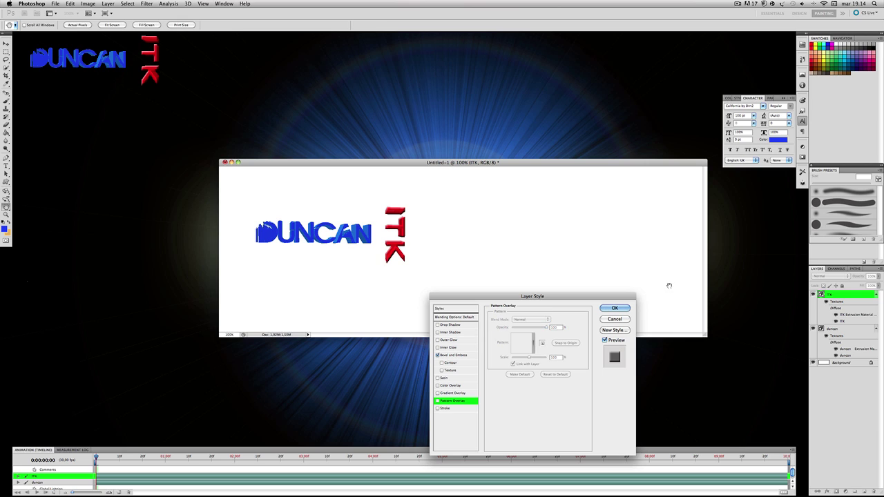
{"action": "left_click", "coordinate": [614, 308]}
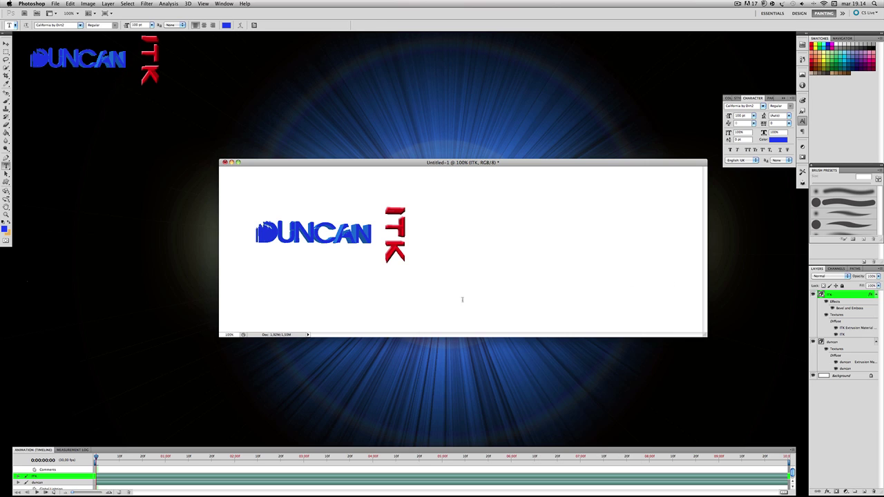
Reopen ITK's Repoussé settings, rotate it to show more side, and shift it slightly right.
{"action": "right_click", "coordinate": [863, 296]}
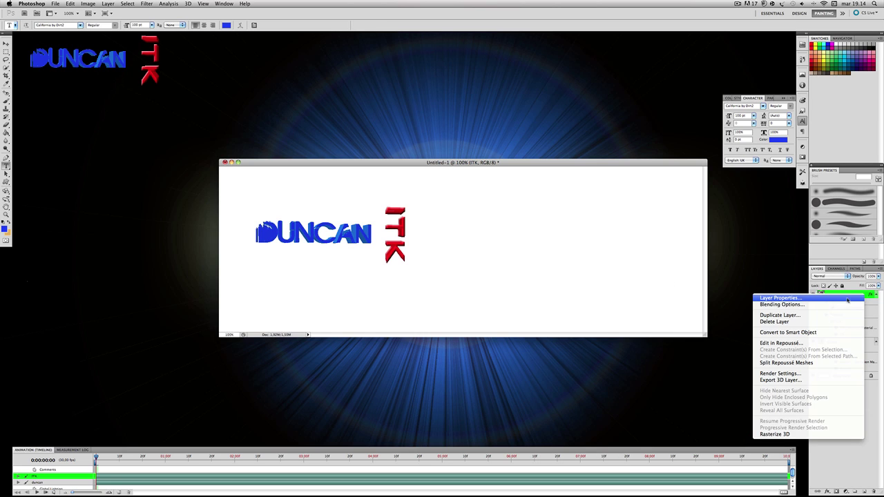
{"action": "left_click", "coordinate": [802, 343]}
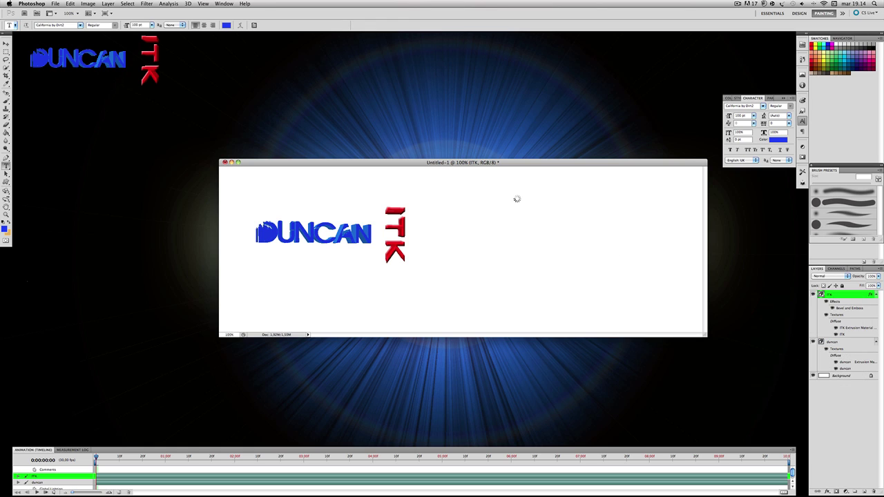
{"action": "left_click_drag", "start_coordinate": [428, 236], "coordinate": [406, 235]}
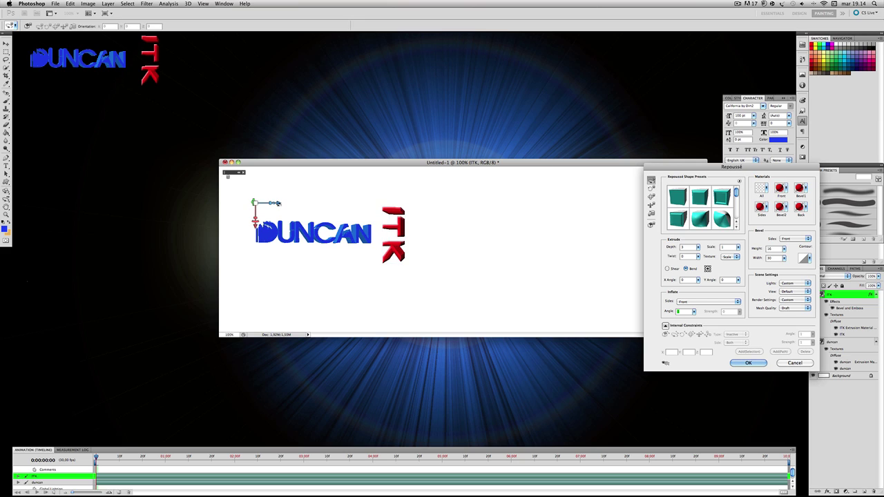
{"action": "left_click_drag", "start_coordinate": [278, 203], "coordinate": [286, 203]}
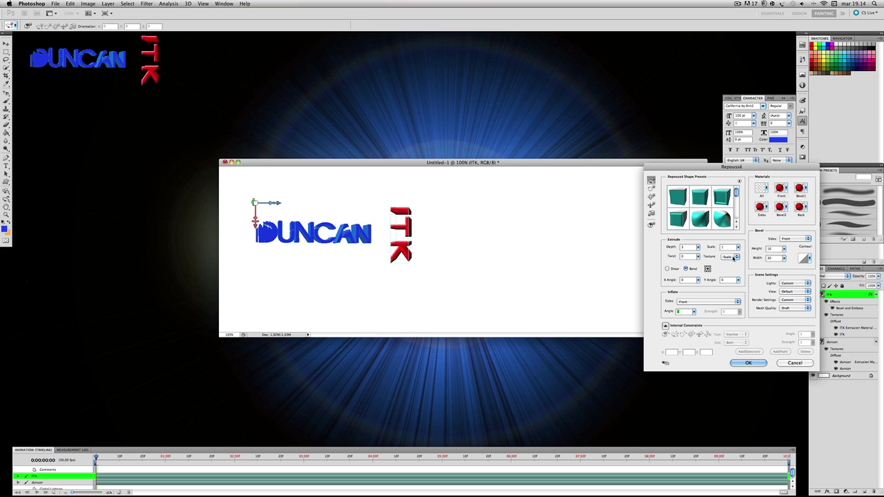
{"action": "left_click", "coordinate": [747, 362]}
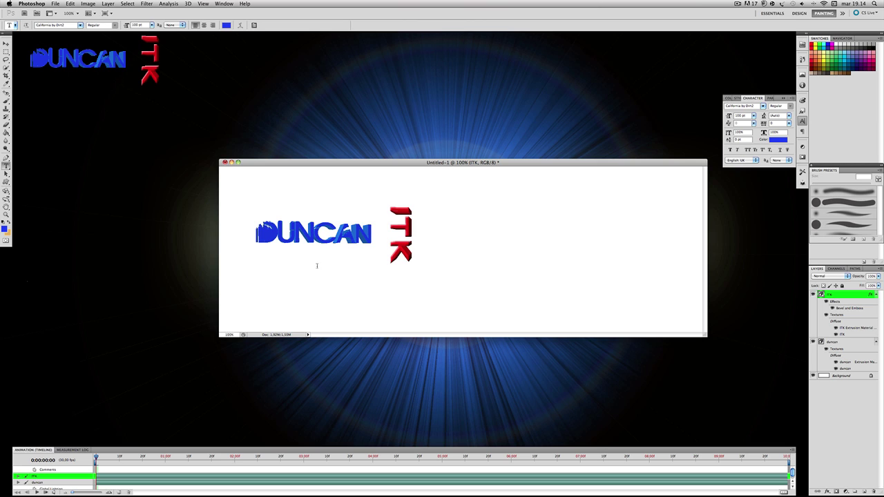
Delete the white Background layer so the canvas becomes transparent.
{"action": "left_click", "coordinate": [823, 376]}
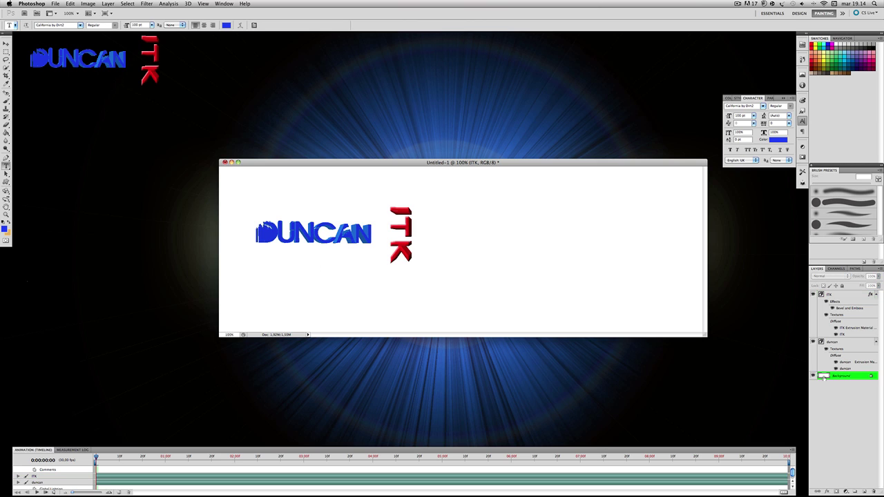
{"action": "key", "text": "Delete"}
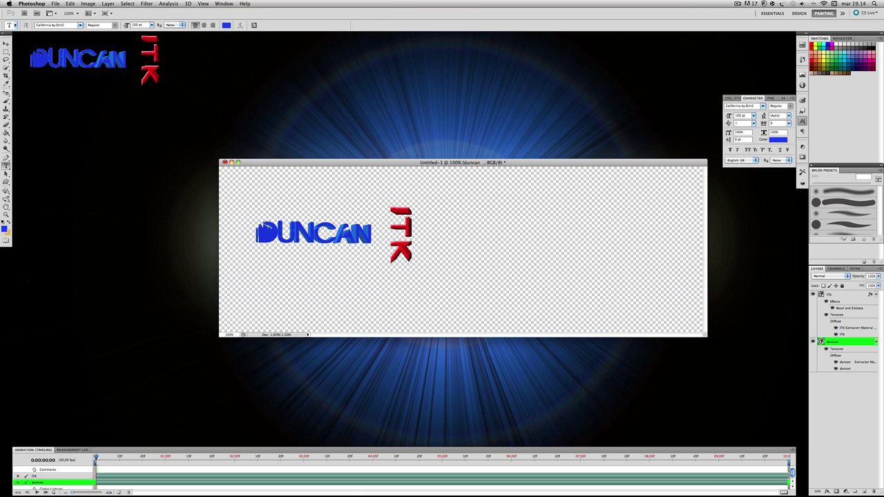
Type the trial word 'FINE!' below DUNCAN, then trim letters with Backspace.
{"action": "left_click", "coordinate": [291, 289]}
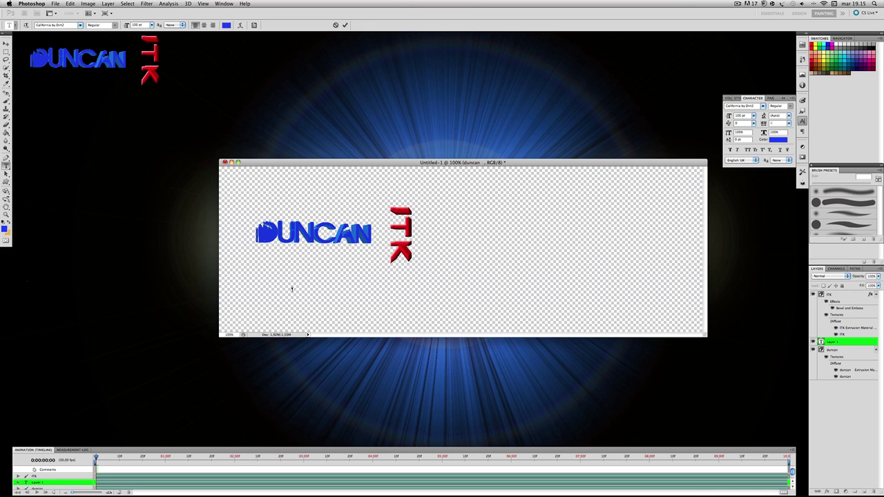
{"action": "type", "text": "FINE!"}
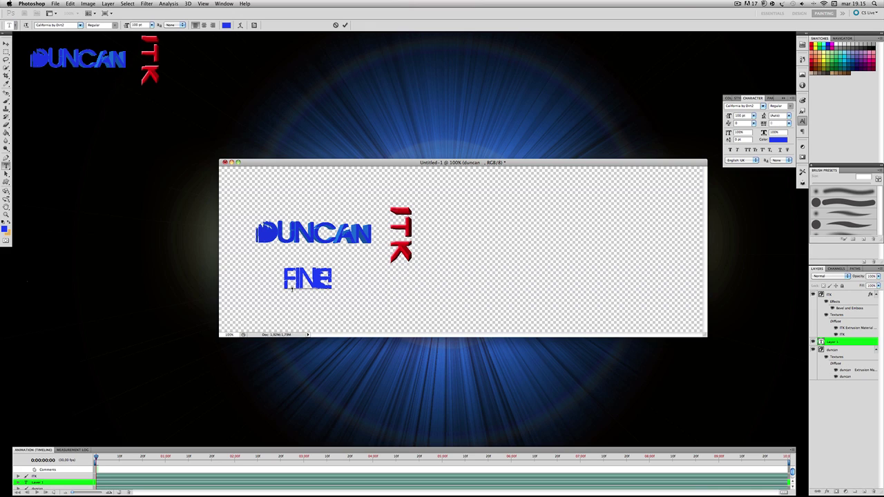
{"action": "key", "text": "Left"}
{"action": "key", "text": "Left"}
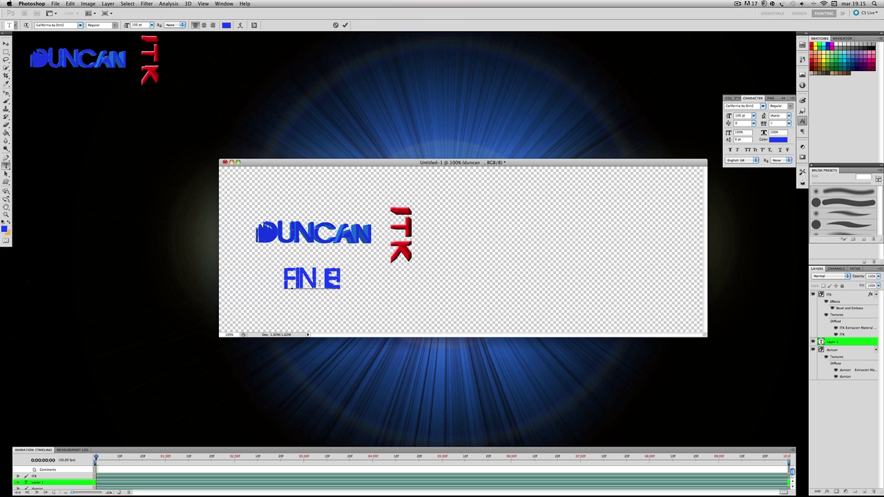
{"action": "left_click", "coordinate": [336, 279]}
{"action": "key", "text": "BackSpace"}
{"action": "key", "text": "BackSpace"}
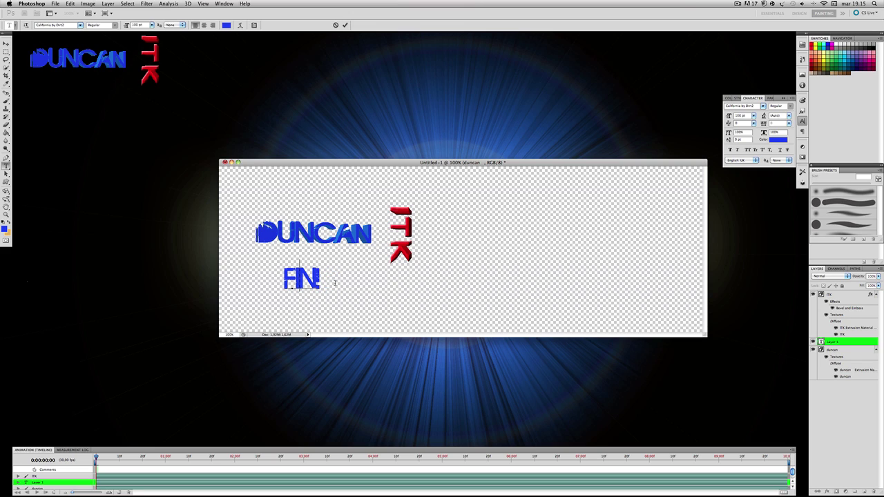
{"action": "key", "text": "BackSpace"}
{"action": "key", "text": "BackSpace"}
{"action": "key", "text": "BackSpace"}
{"action": "key", "text": "BackSpace"}
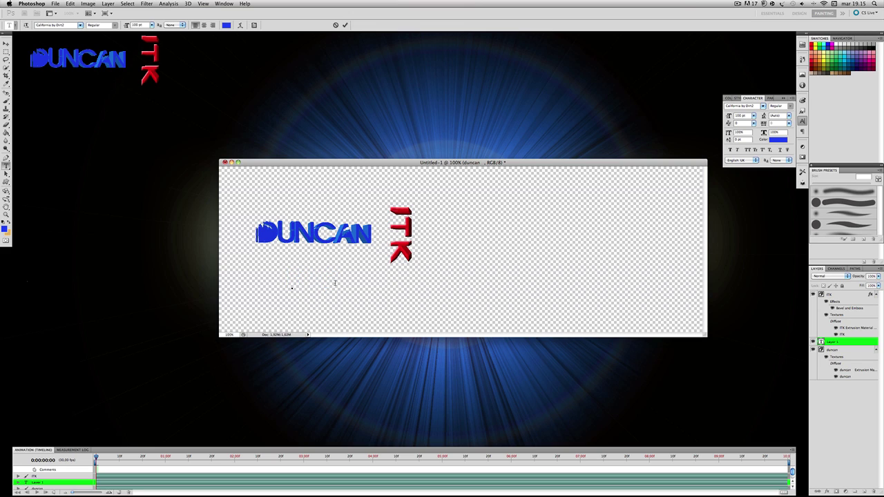